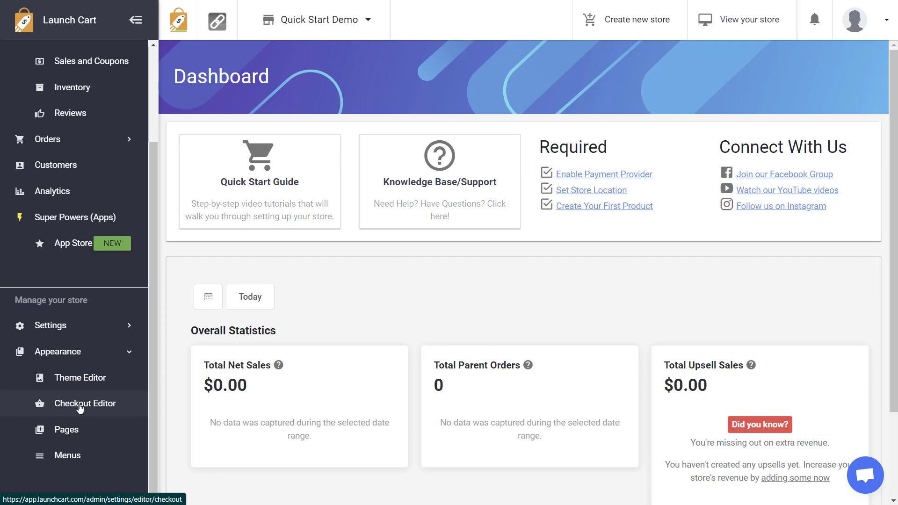
- Open the Checkout Editor and look through the full length of the checkout page
click(80, 407)
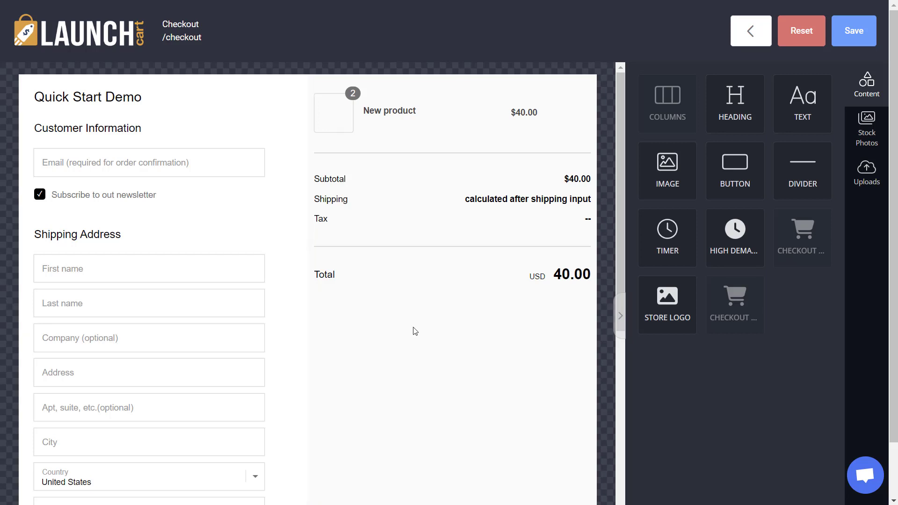
scroll(413, 331, down, 9)
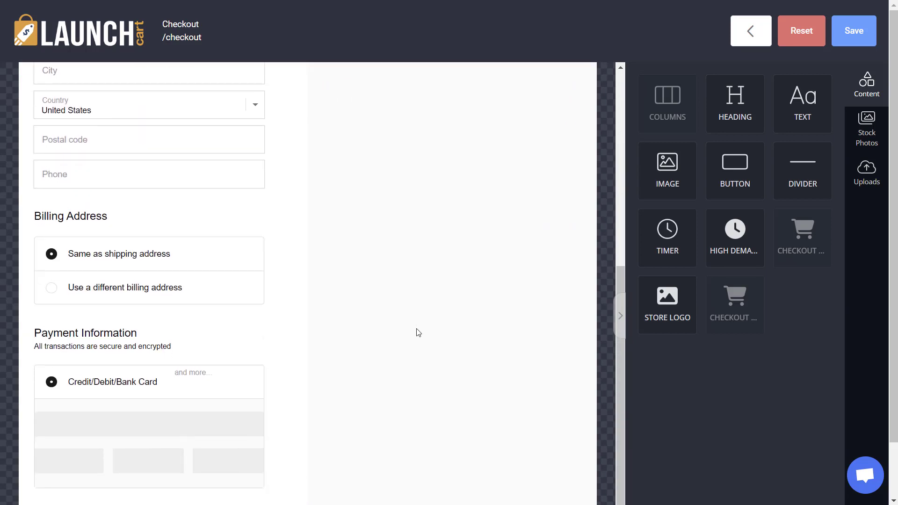
scroll(395, 352, up, 9)
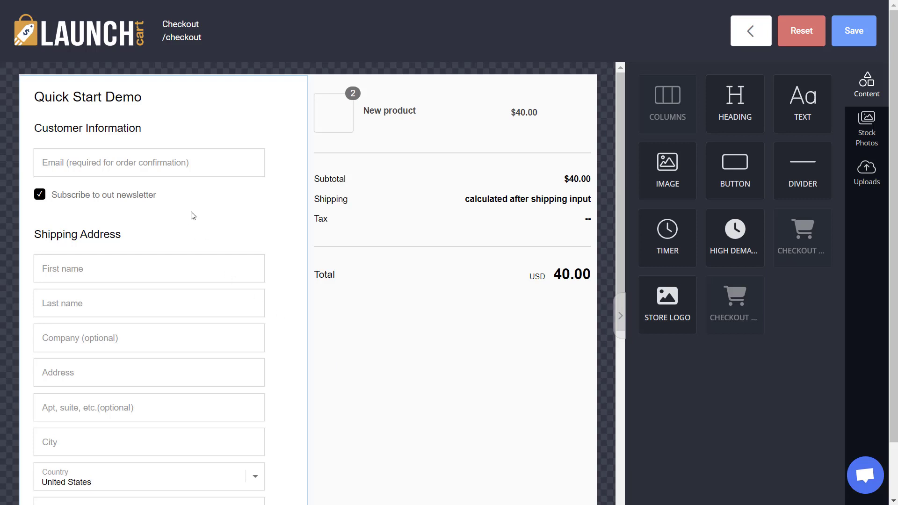
- Turn off the newsletter subscription checkbox in the customer information form's settings
click(170, 180)
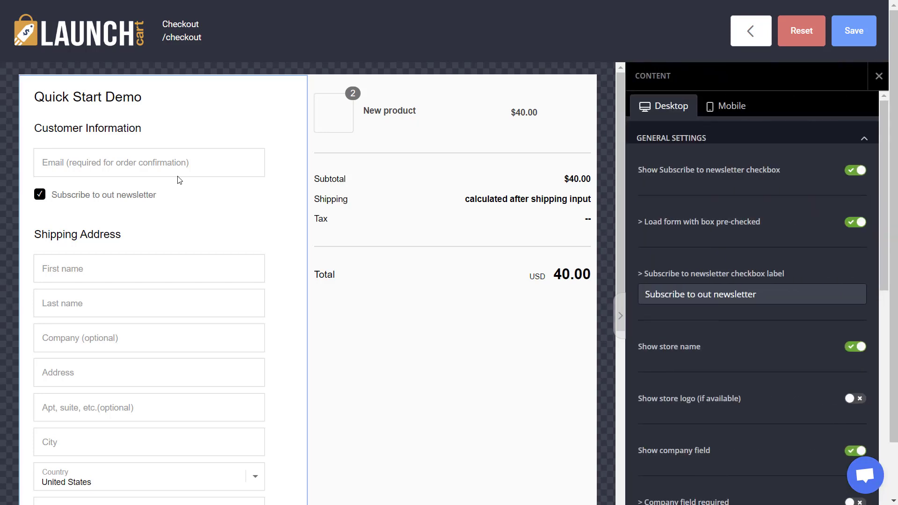
mouse_move(885, 140)
mouse_down()
mouse_move(897, 379)
mouse_move(890, 146)
mouse_up()
click(860, 171)
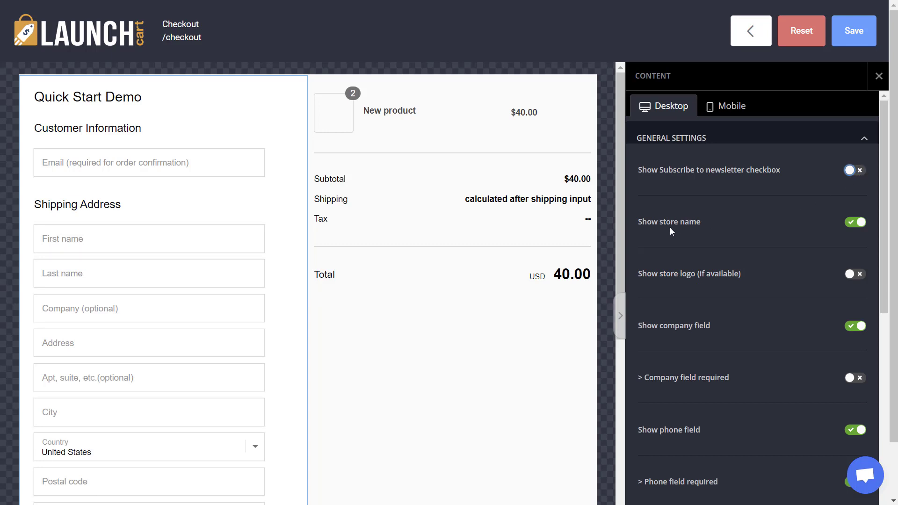
- Hide the store name on the checkout form and show the store logo instead
click(858, 225)
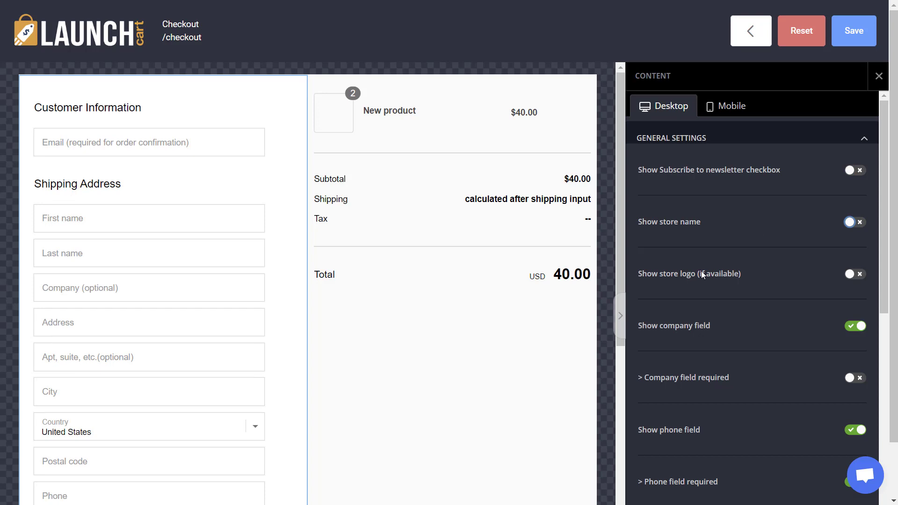
click(863, 225)
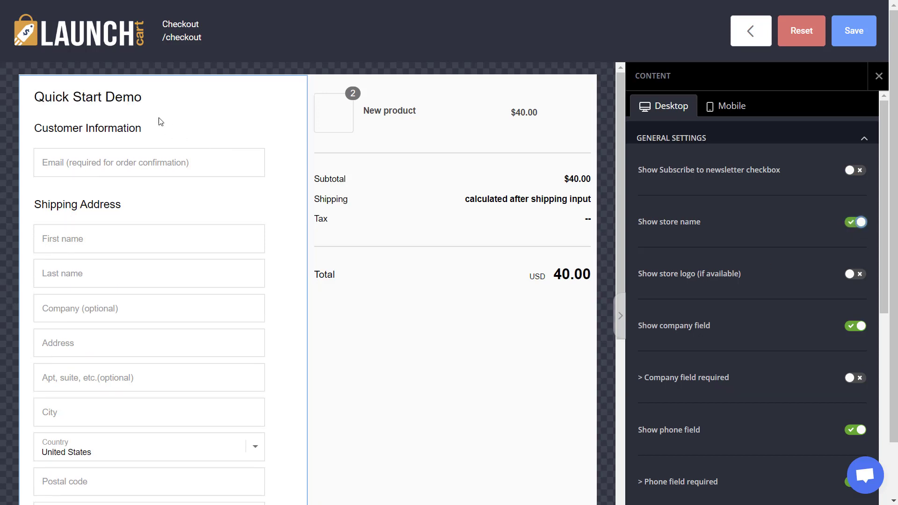
click(863, 224)
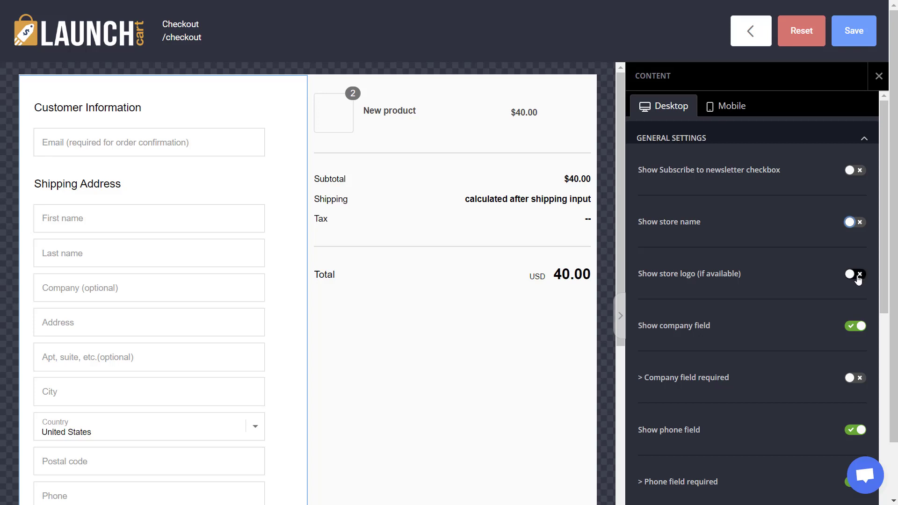
click(858, 276)
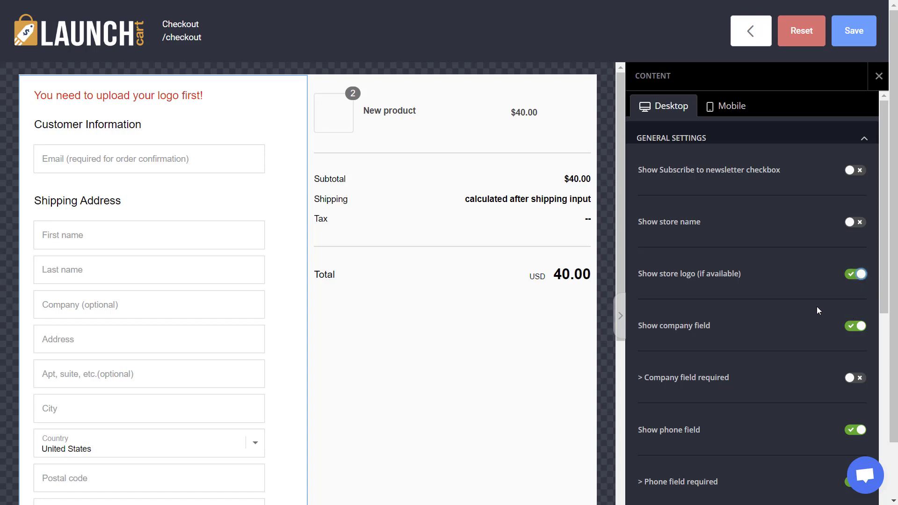
- Switch the company field and the phone field each off and back on in the checkout form
click(863, 327)
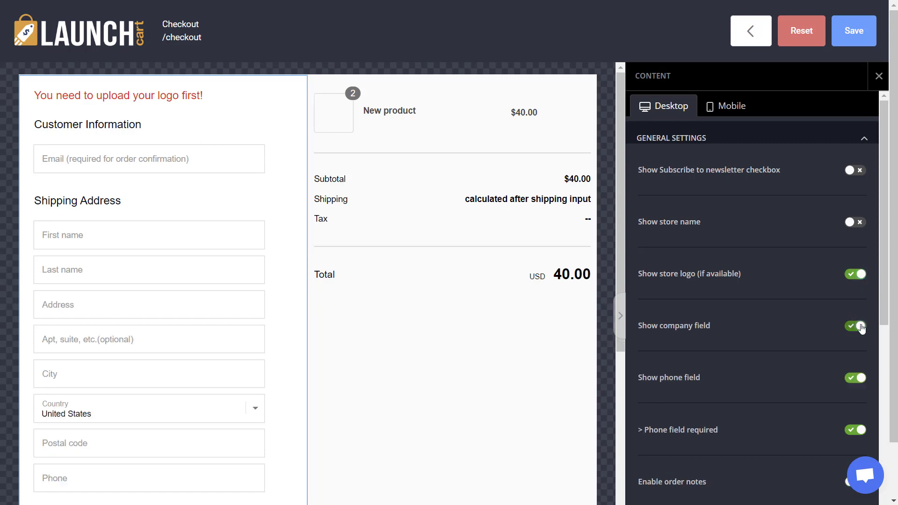
click(860, 332)
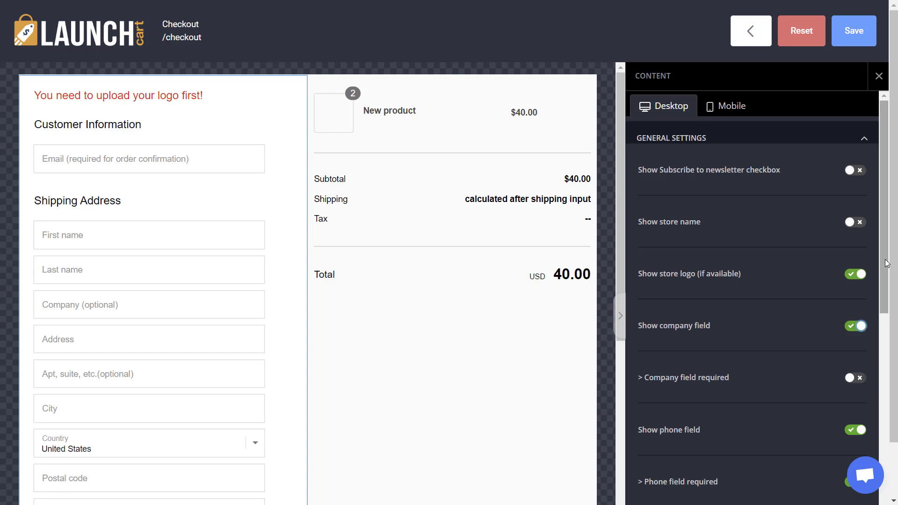
scroll(882, 309, down, 4)
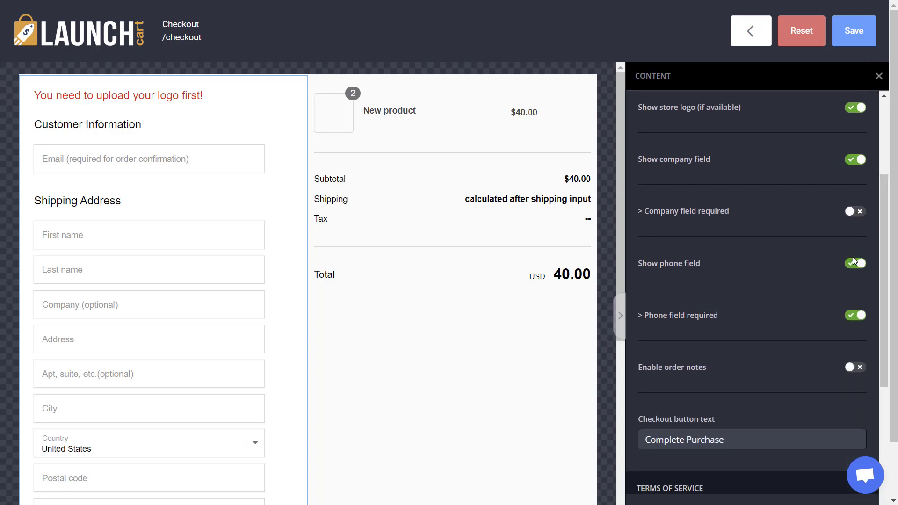
click(856, 265)
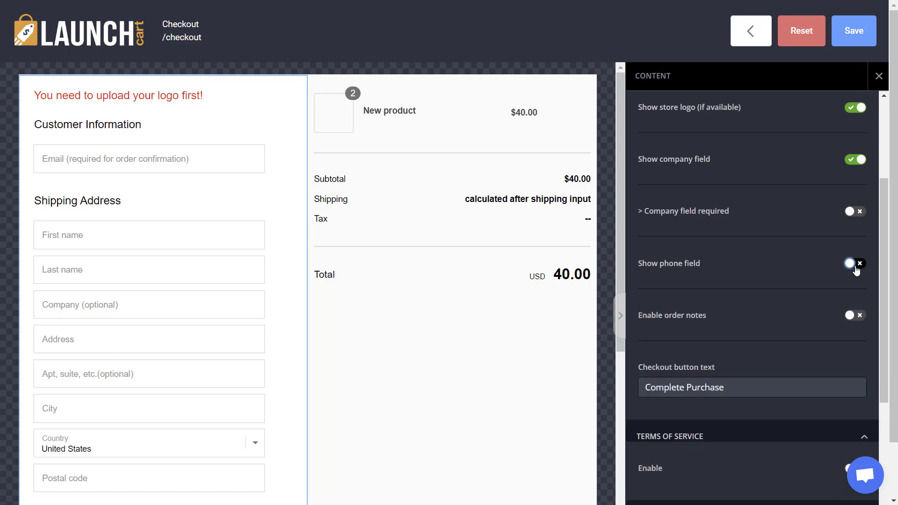
click(856, 264)
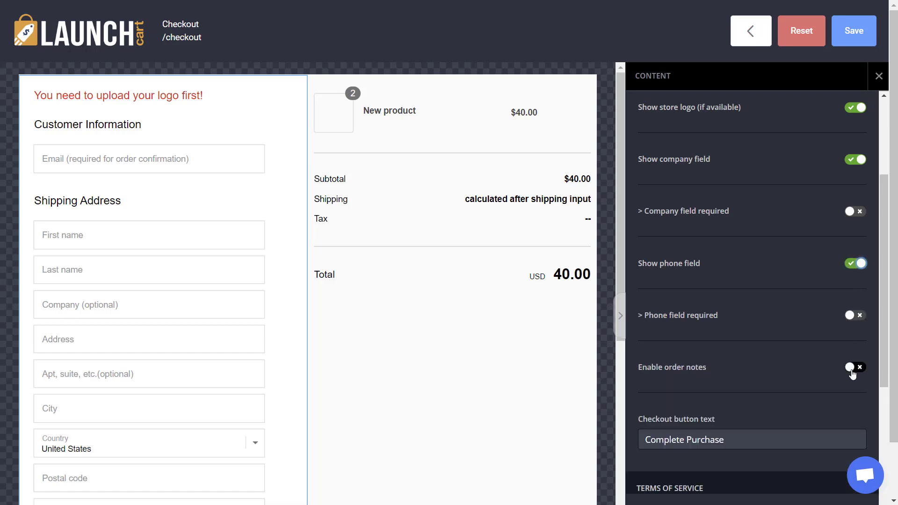
- Enable order notes on the checkout form and check the field beneath the phone entry
click(851, 368)
scroll(198, 394, down, 6)
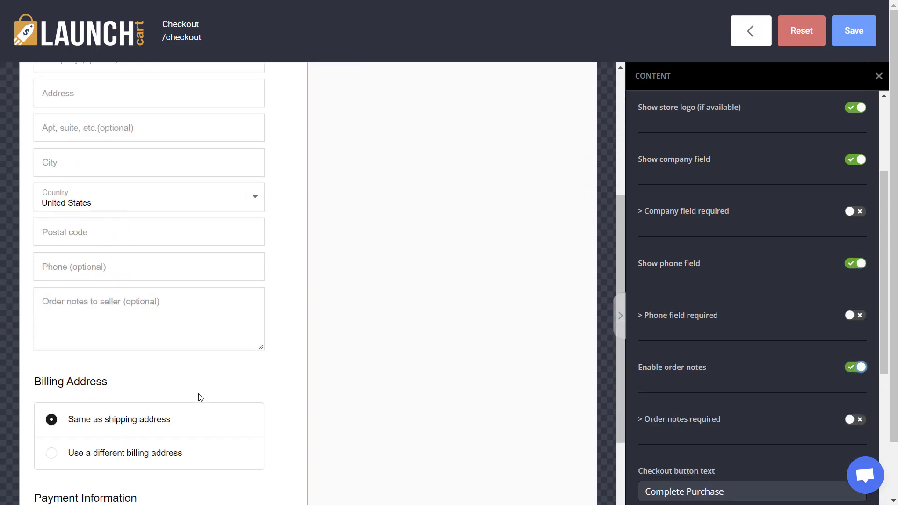
click(856, 368)
click(856, 369)
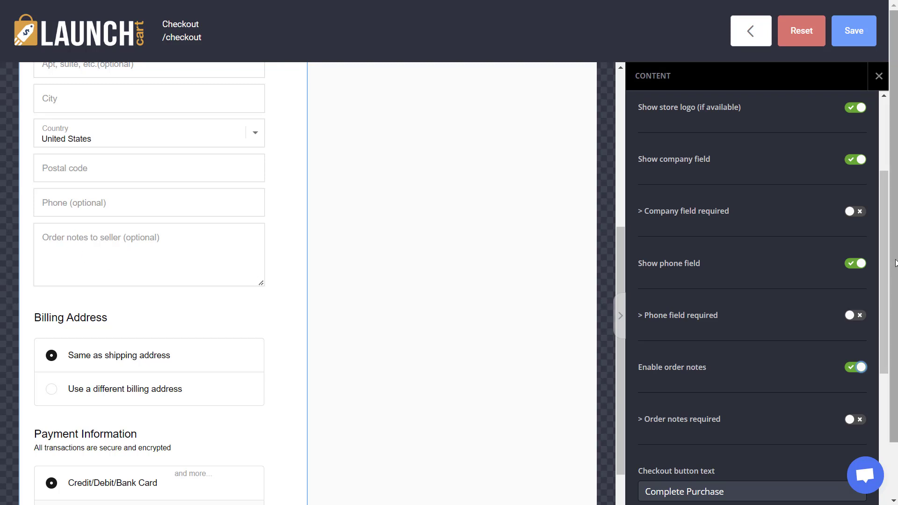
- Enable the terms of service checkbox on the checkout form
drag(888, 270, 893, 441)
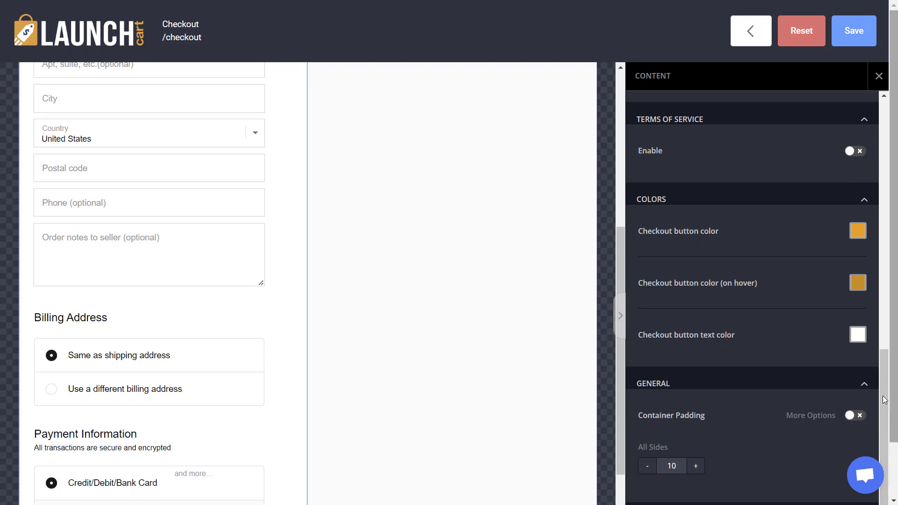
drag(885, 376, 885, 336)
click(858, 250)
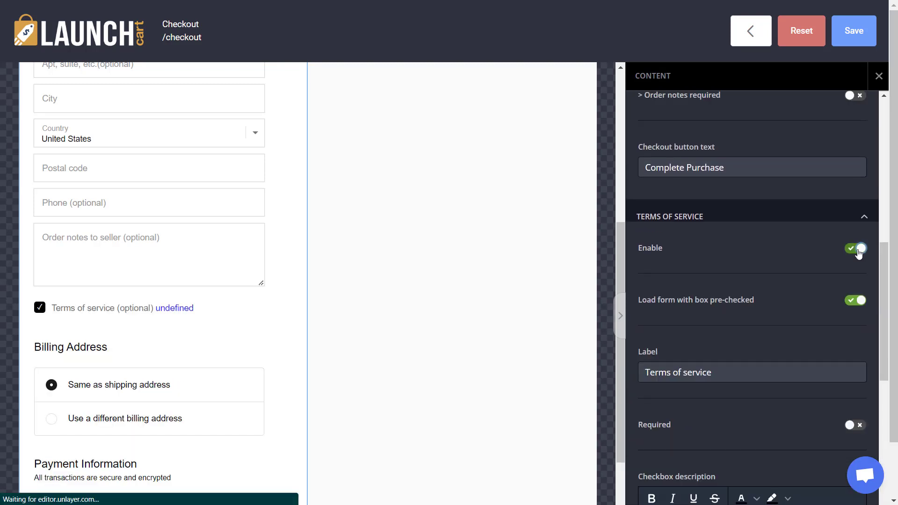
- Examine the checkout form's settings and the options available for the order summary block
scroll(785, 327, down, 6)
scroll(784, 326, up, 9)
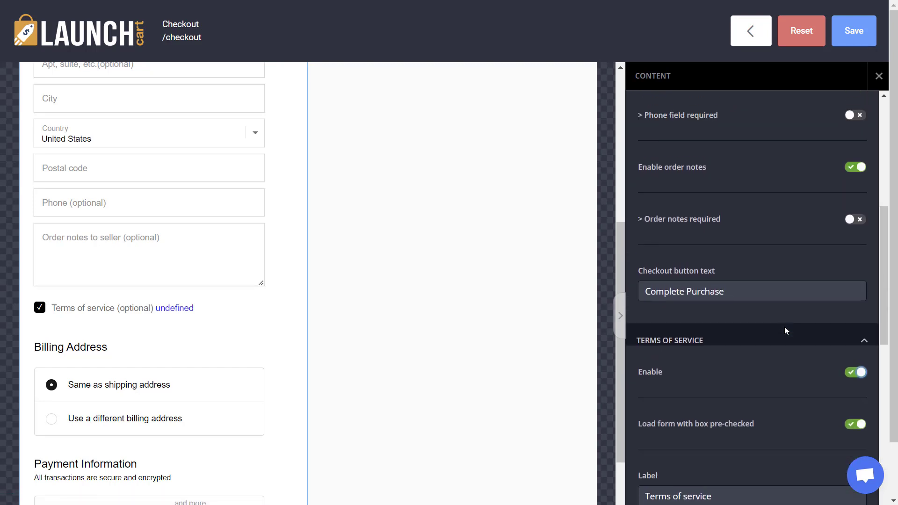
scroll(785, 327, up, 2)
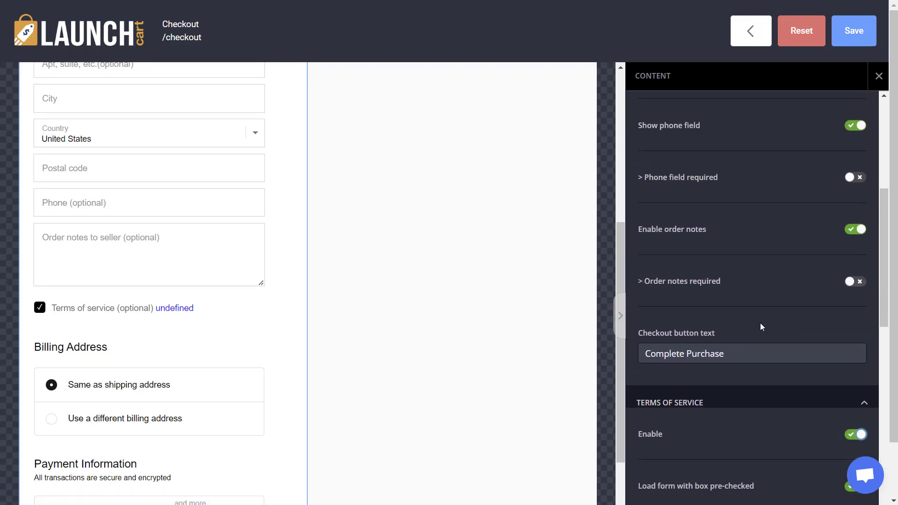
scroll(761, 325, up, 4)
scroll(761, 326, up, 6)
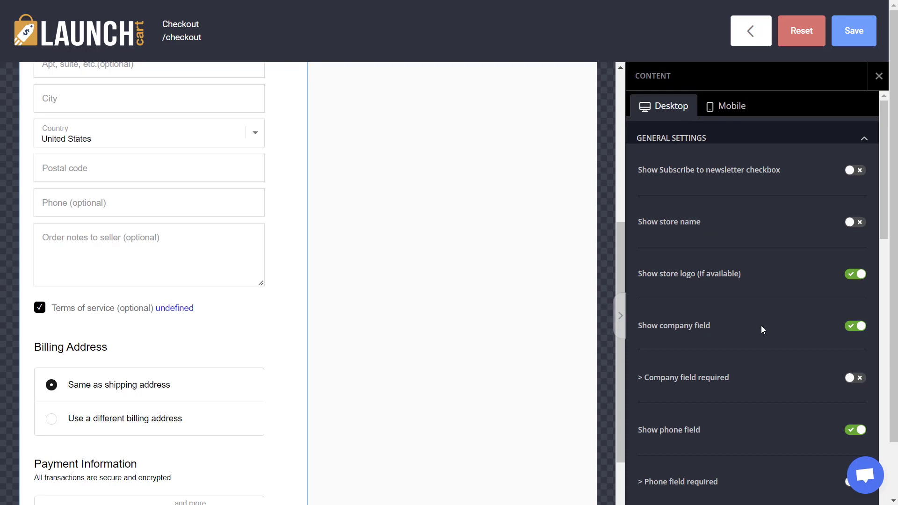
click(406, 304)
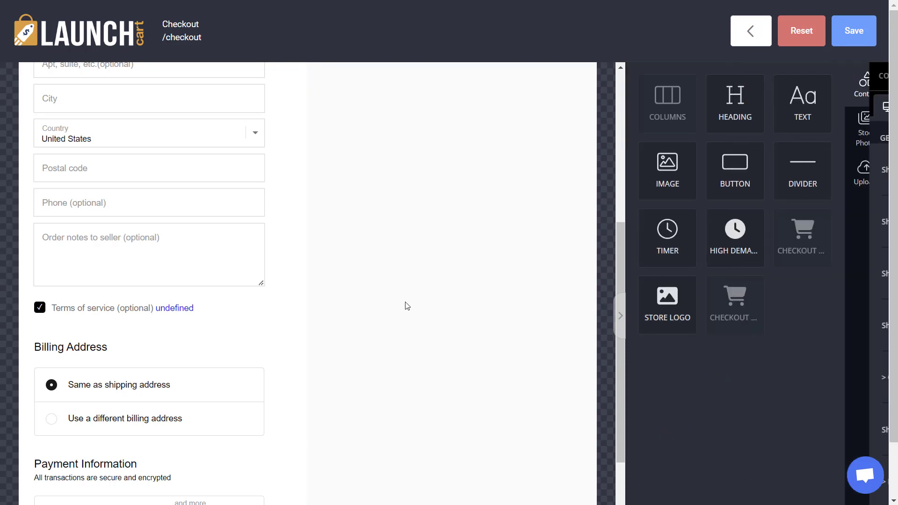
click(411, 212)
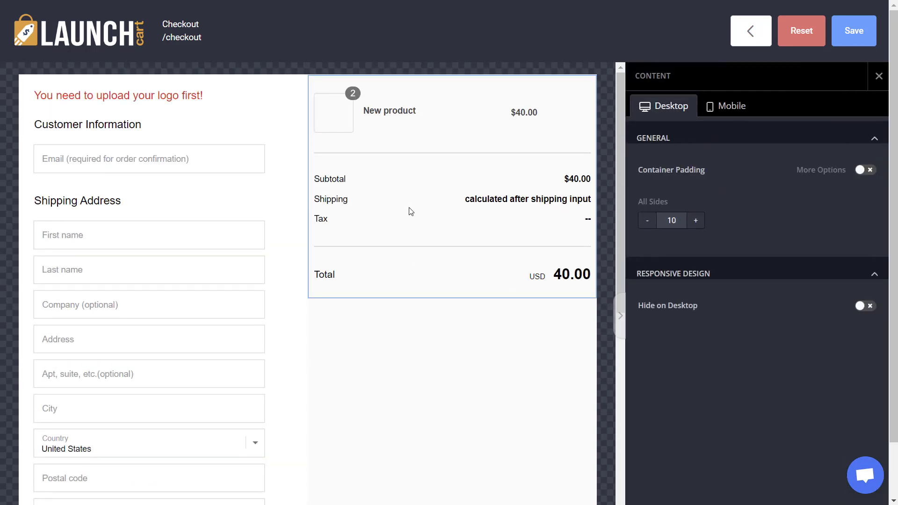
click(417, 354)
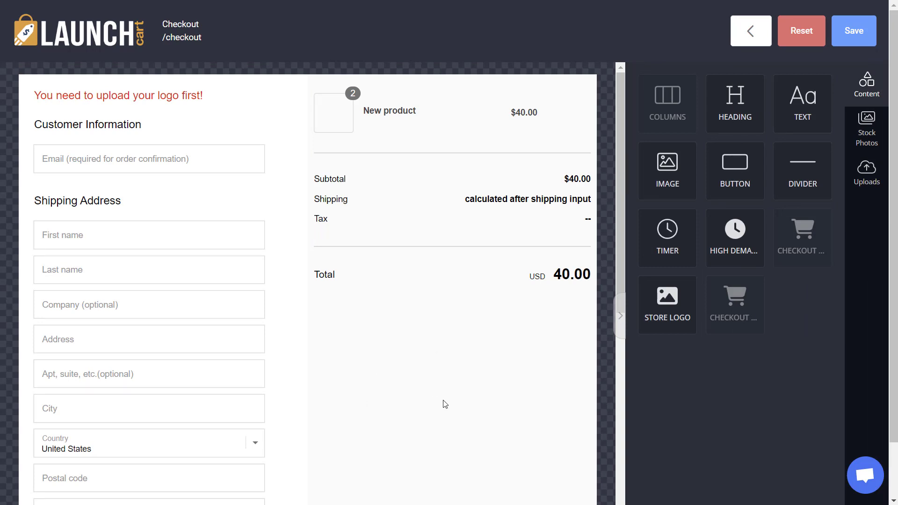
click(234, 375)
click(432, 375)
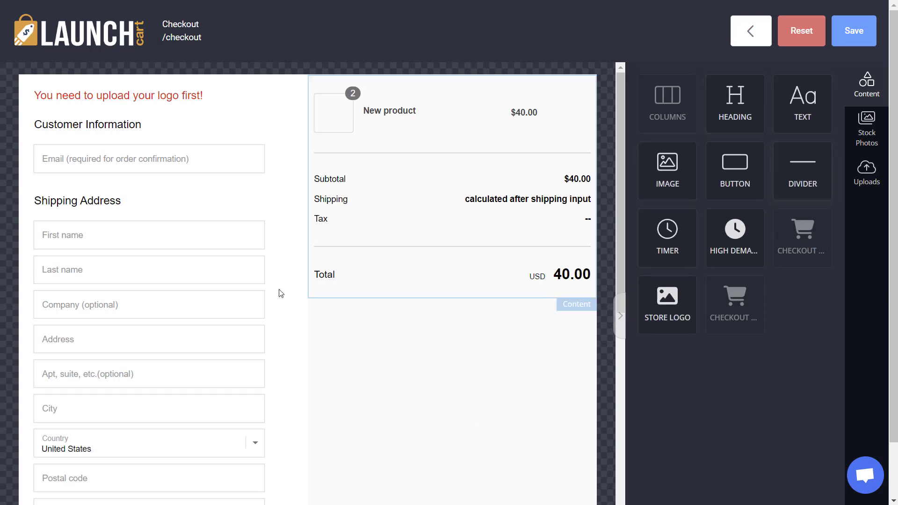
click(249, 231)
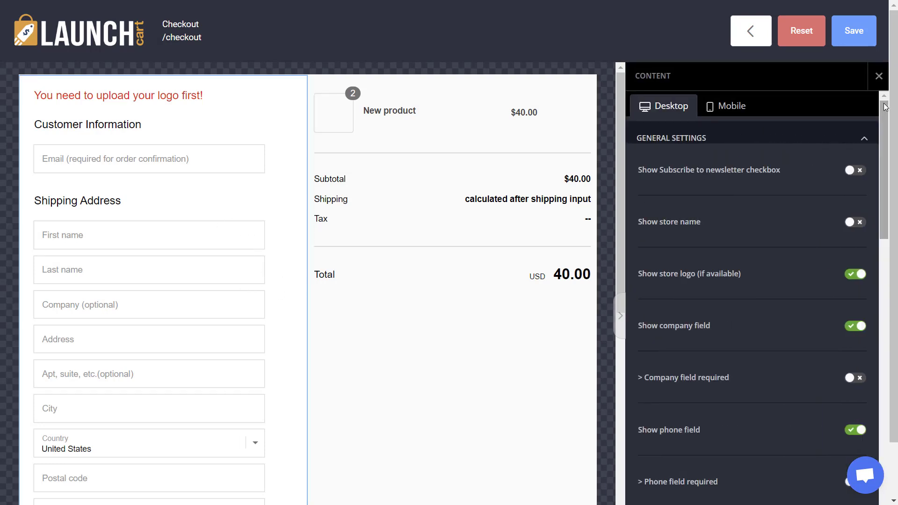
click(879, 77)
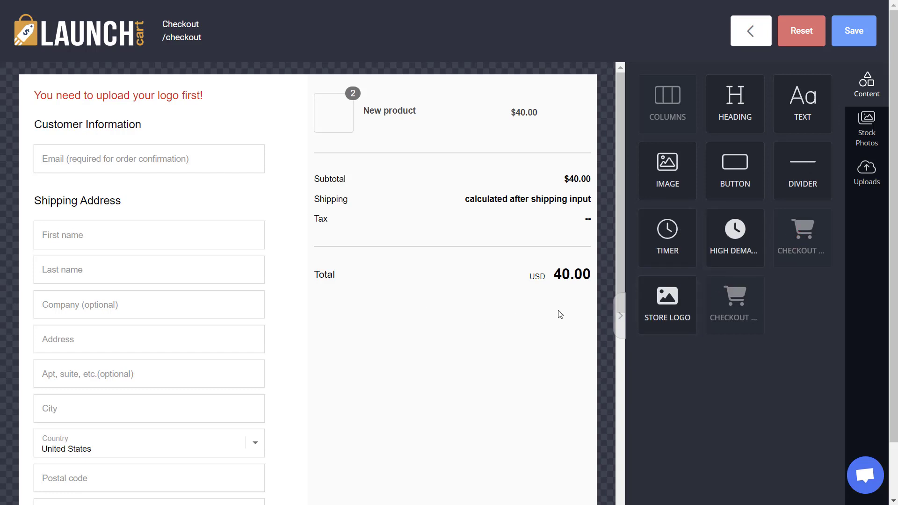
- Add a countdown timer below the order total, toggle its labels off and on, and review its settings
drag(676, 236, 436, 297)
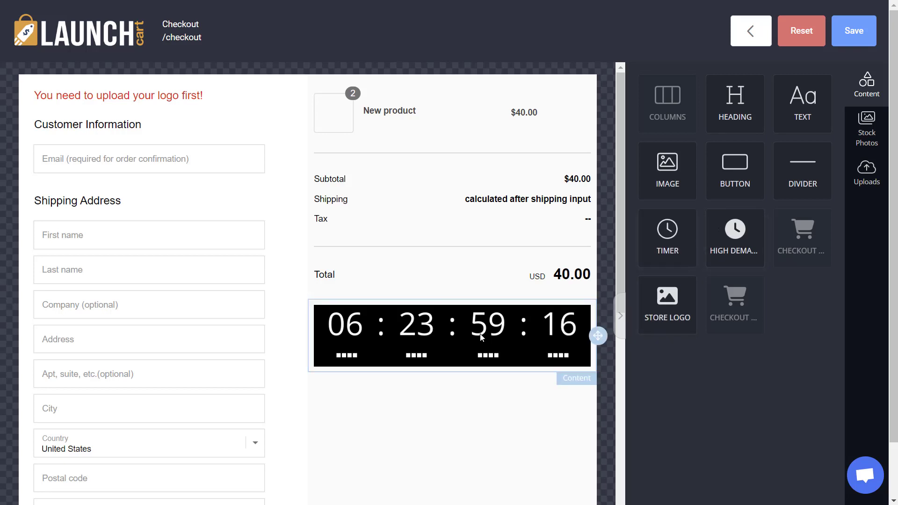
click(433, 335)
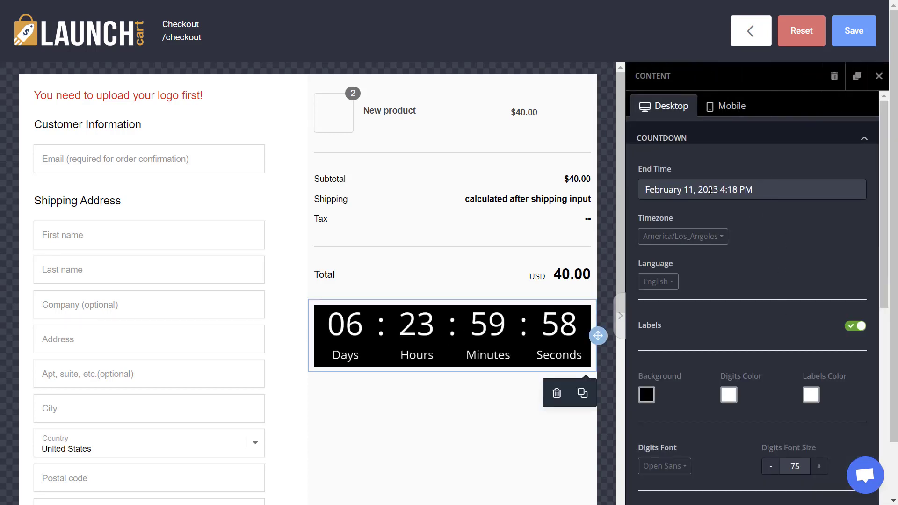
click(854, 327)
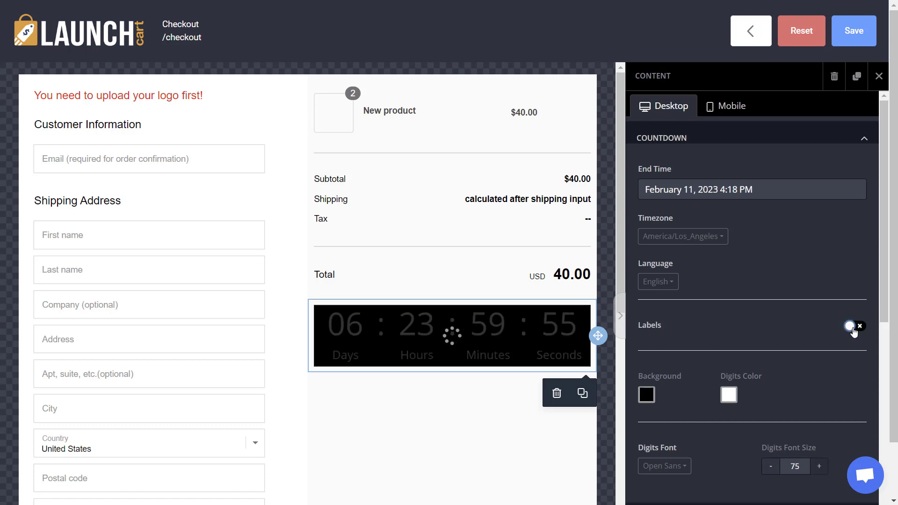
click(852, 327)
scroll(678, 391, down, 3)
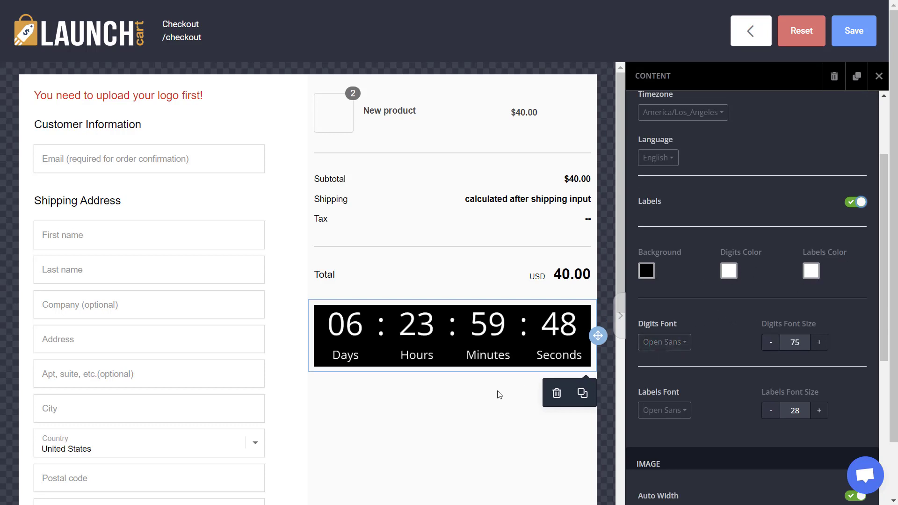
- Delete the countdown timer from below the order total
click(462, 415)
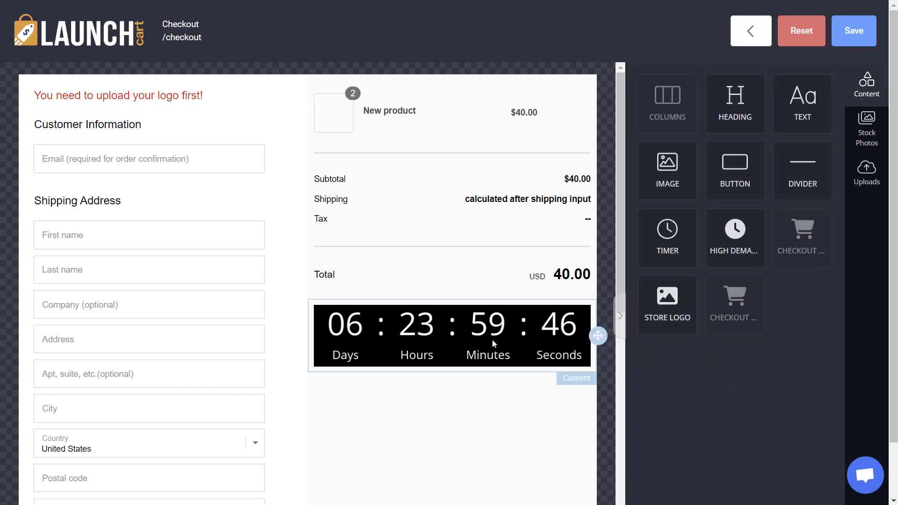
click(493, 345)
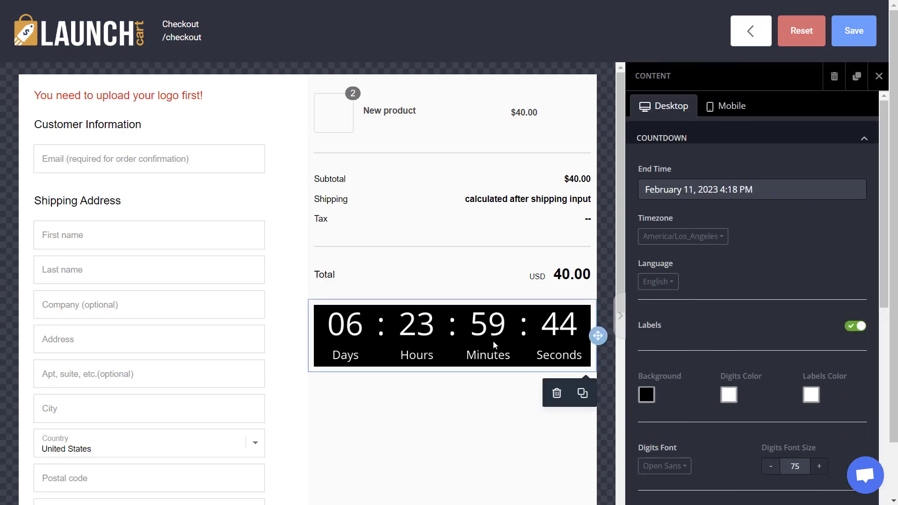
click(837, 84)
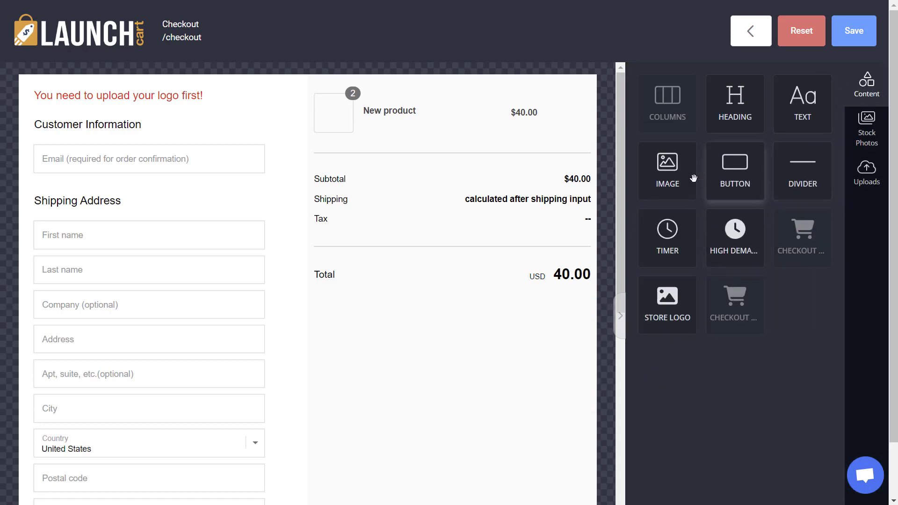
- Add an image block below the order total in the order summary column
drag(682, 170, 467, 311)
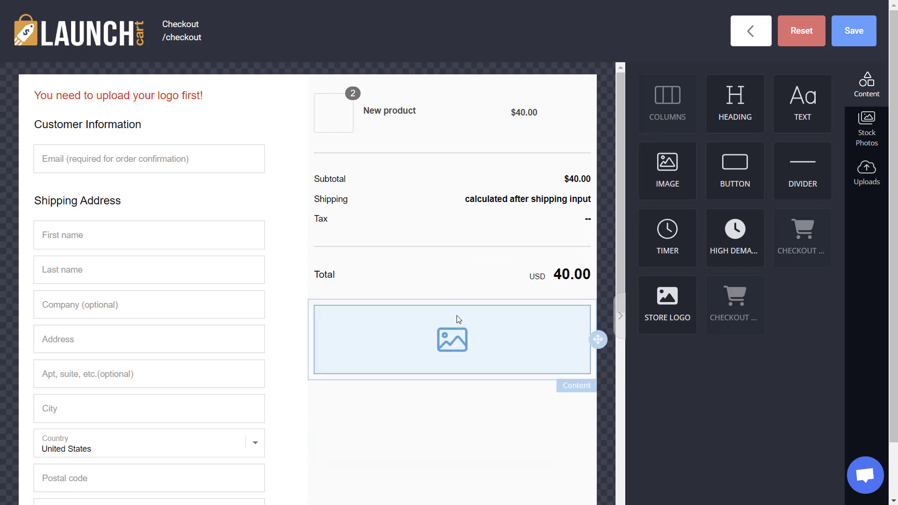
- Delete the image block from below the order total
click(434, 335)
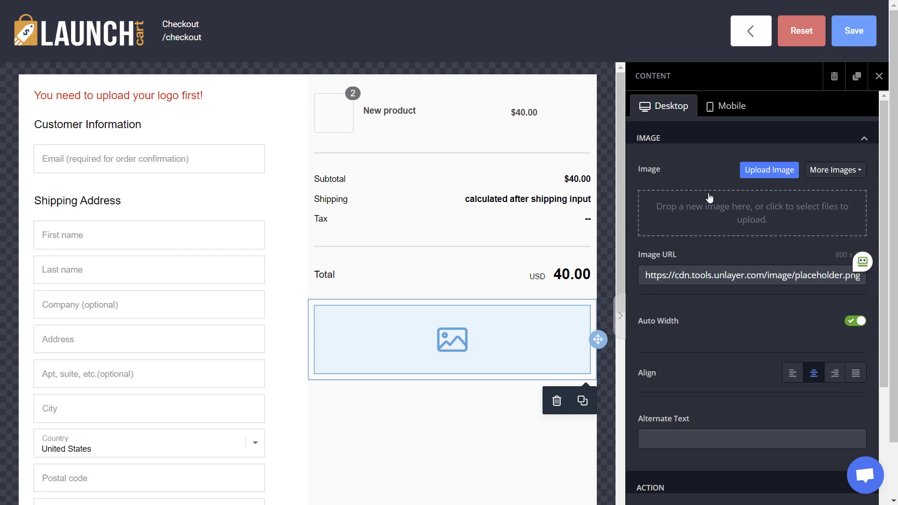
click(835, 79)
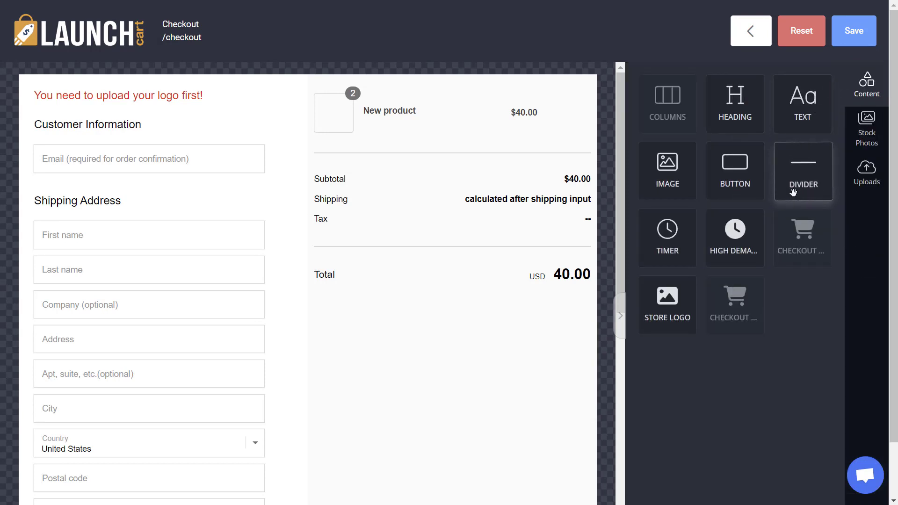
- Add a High Demand block below the order total and review its countdown and text settings
drag(743, 239, 520, 311)
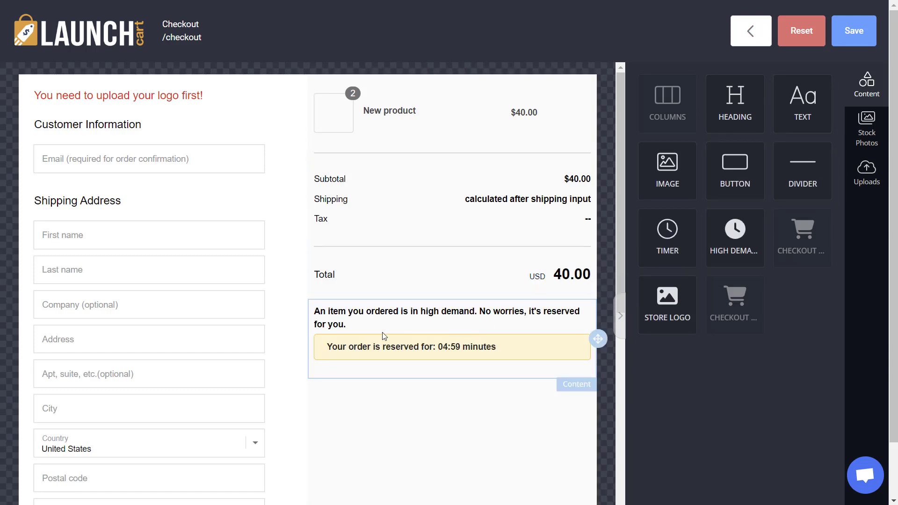
click(421, 340)
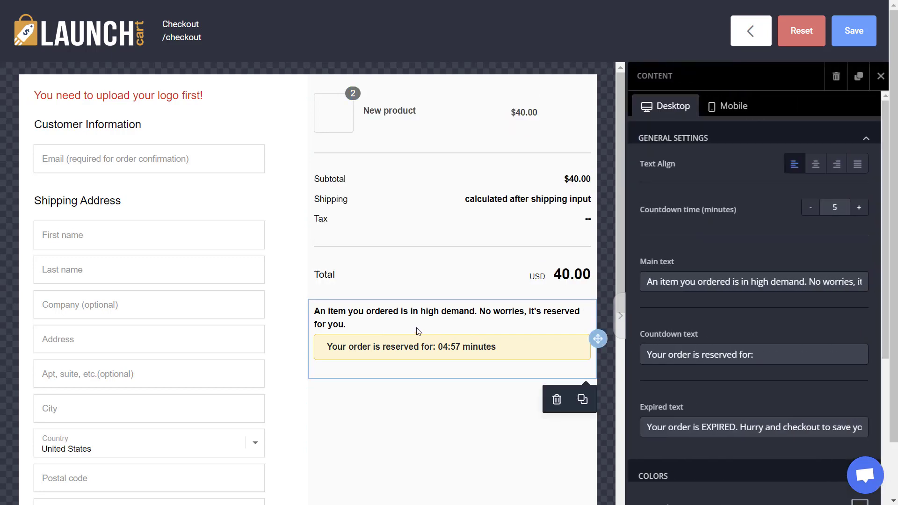
click(418, 191)
click(433, 345)
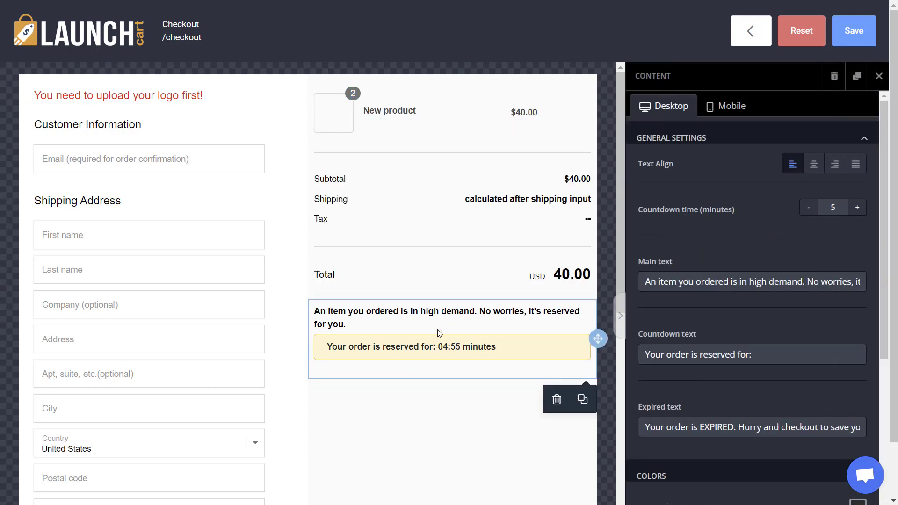
click(391, 210)
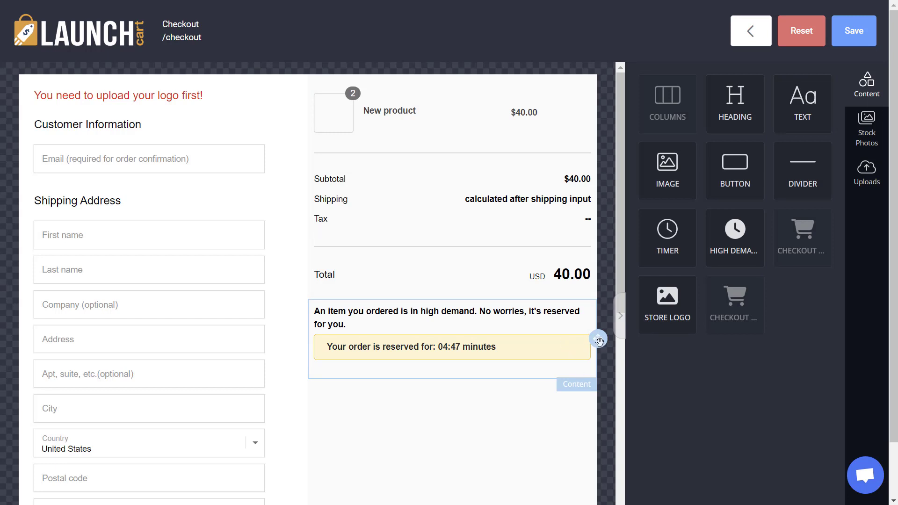
- Move the High Demand block to the top of the order summary column, above the product line
drag(599, 334, 535, 129)
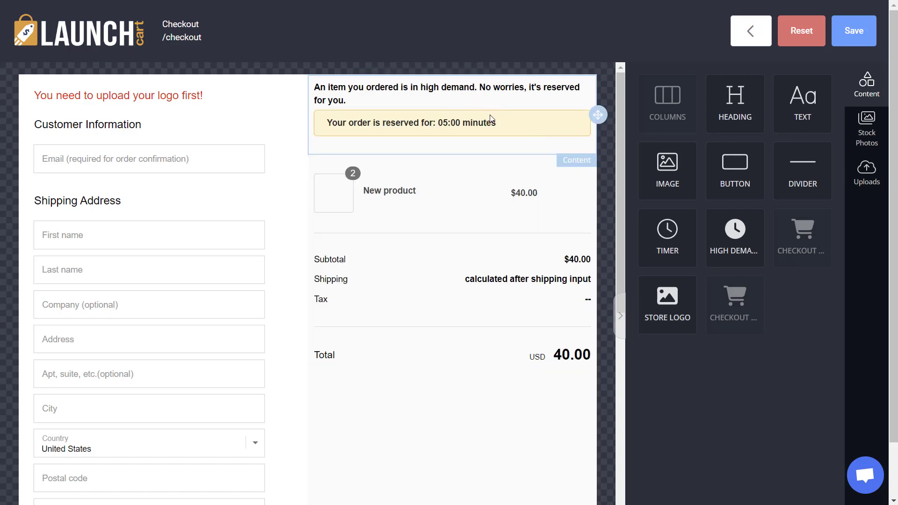
drag(598, 114, 531, 117)
- Add an image block below the order total, move it above the product line, and relocate it above the checkout form
drag(661, 189, 443, 392)
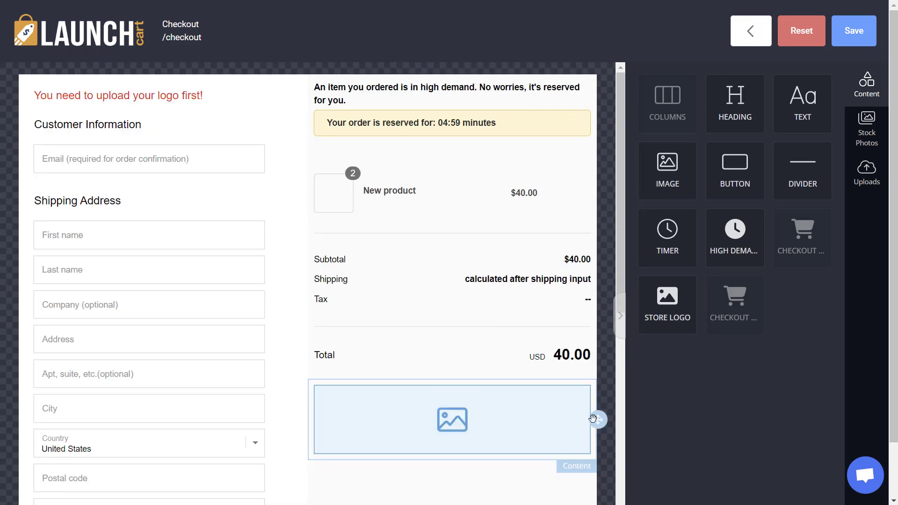
drag(600, 420, 556, 216)
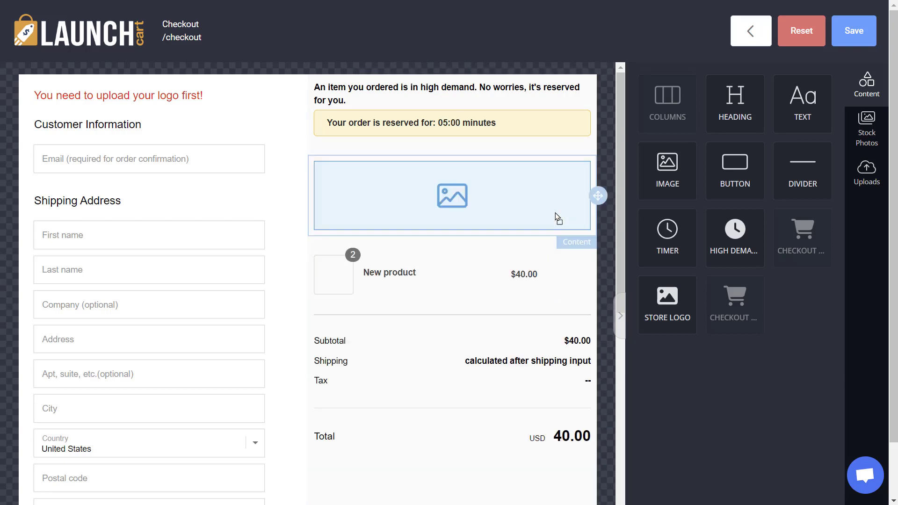
drag(599, 196, 223, 148)
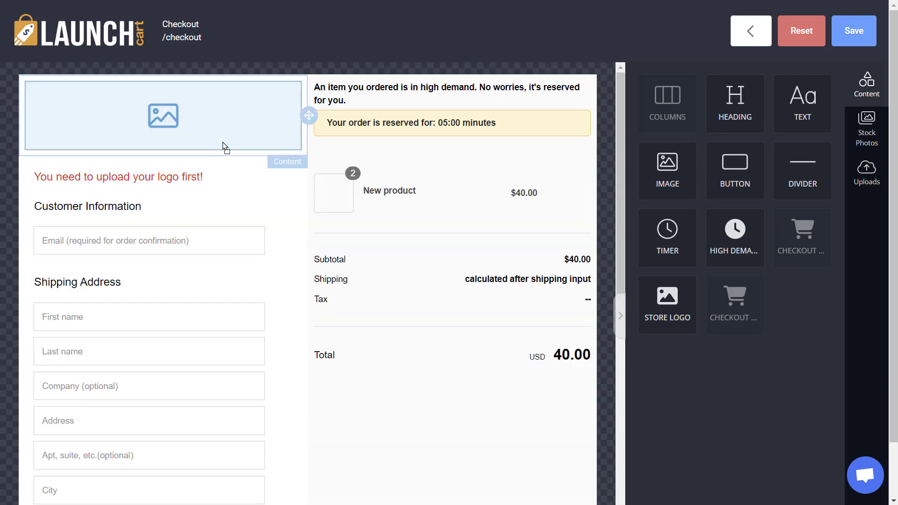
- Delete the image block above the checkout form and the High Demand block above the order summary
click(260, 121)
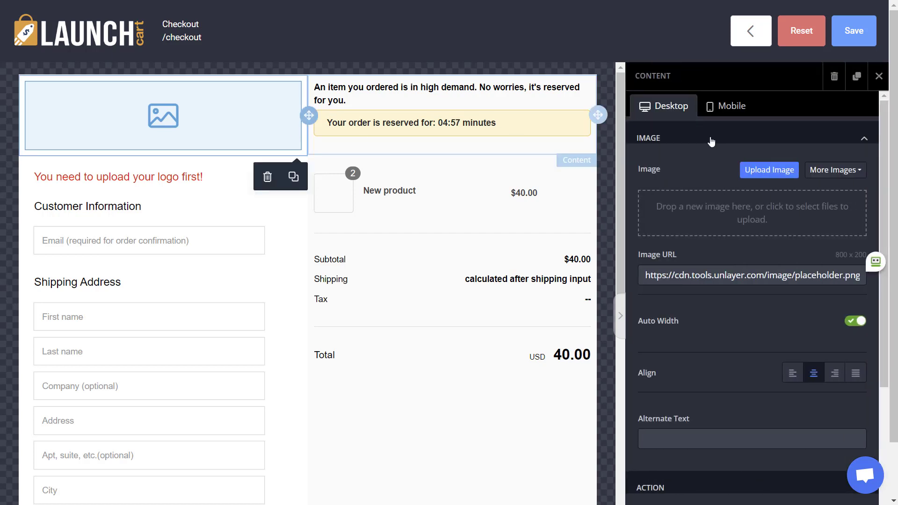
click(830, 76)
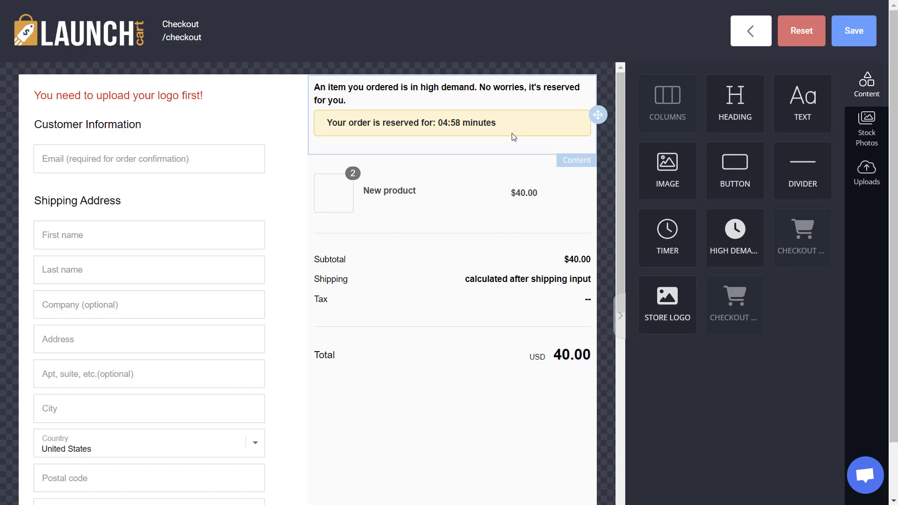
click(513, 136)
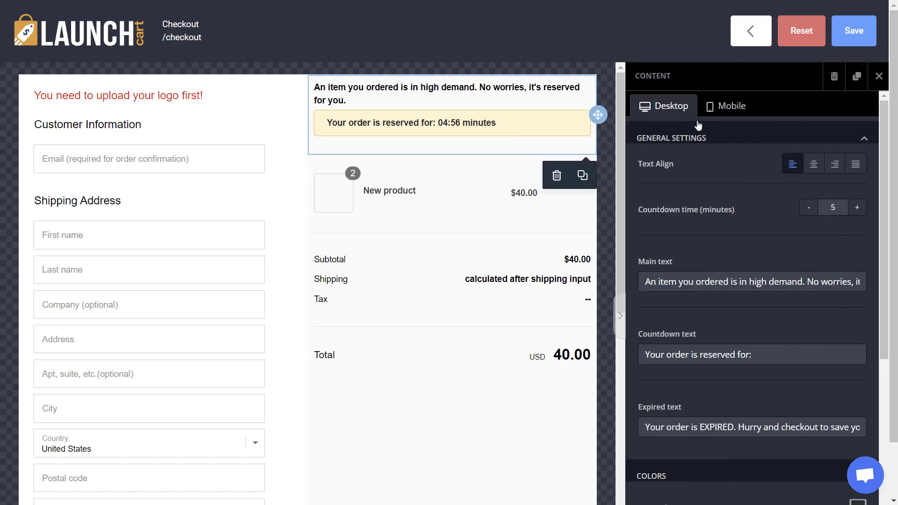
click(835, 79)
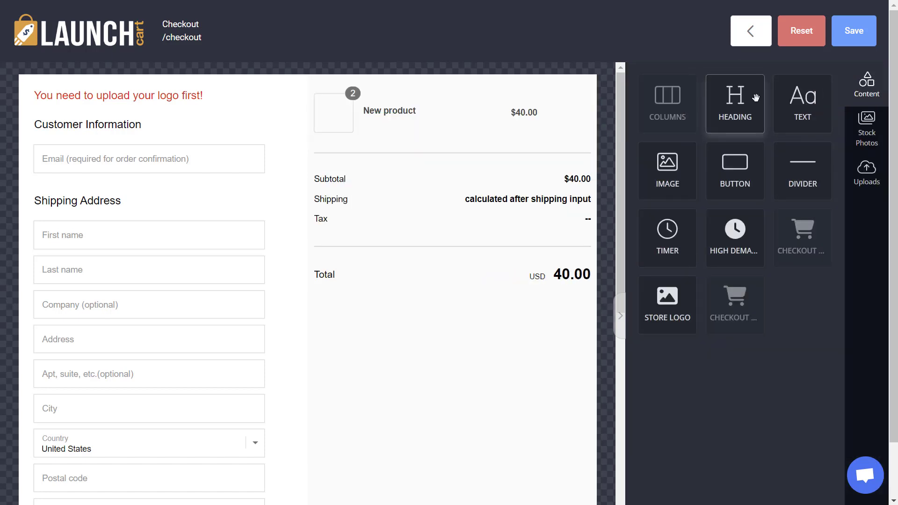
- Reset the checkout page to its original design
click(795, 38)
click(547, 294)
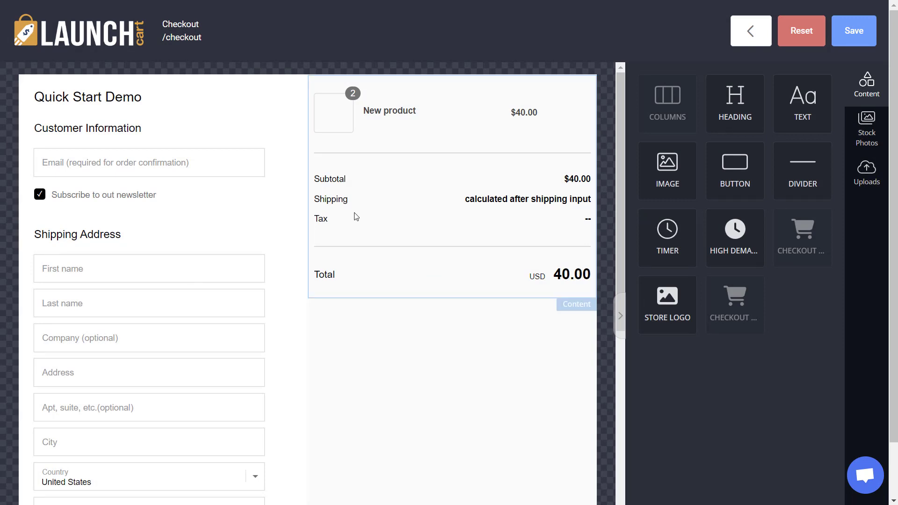
- Place a timer and an image below the order total, a button above the order summary, and a text block and a second timer above the form
drag(663, 234, 456, 311)
drag(666, 164, 581, 231)
drag(755, 162, 456, 133)
drag(790, 106, 201, 169)
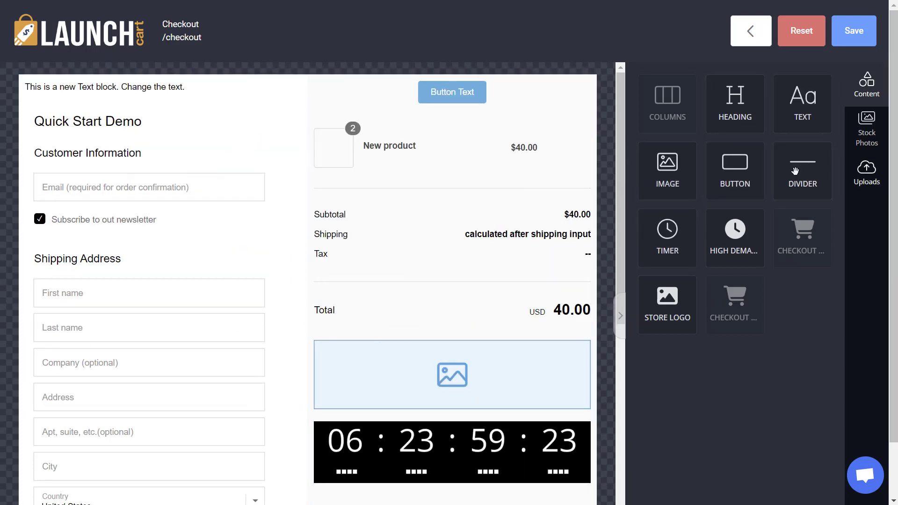
drag(678, 241, 236, 152)
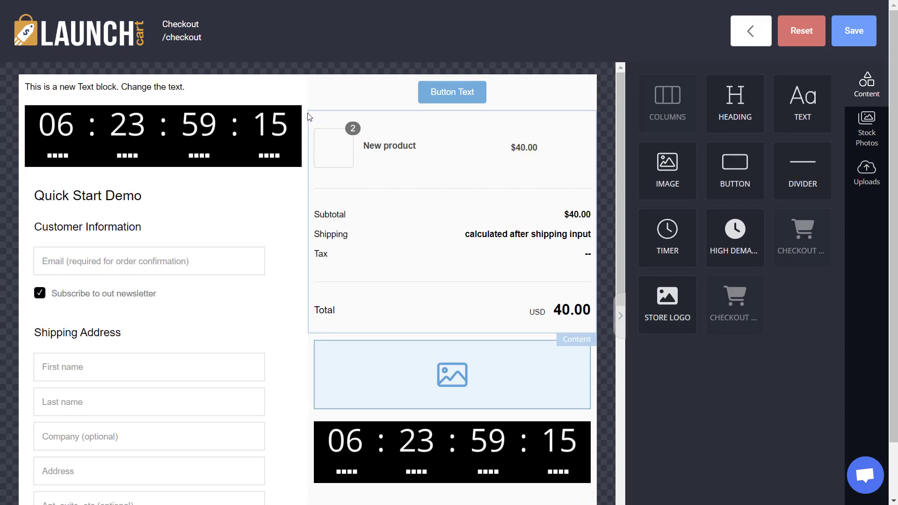
- Reset the page to its original design again, discarding the added timers, image, button and text block
click(801, 31)
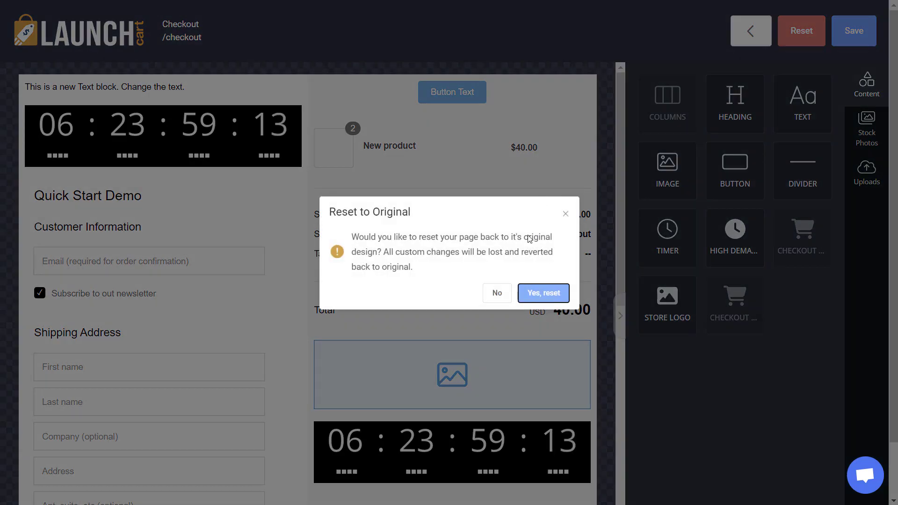
click(543, 294)
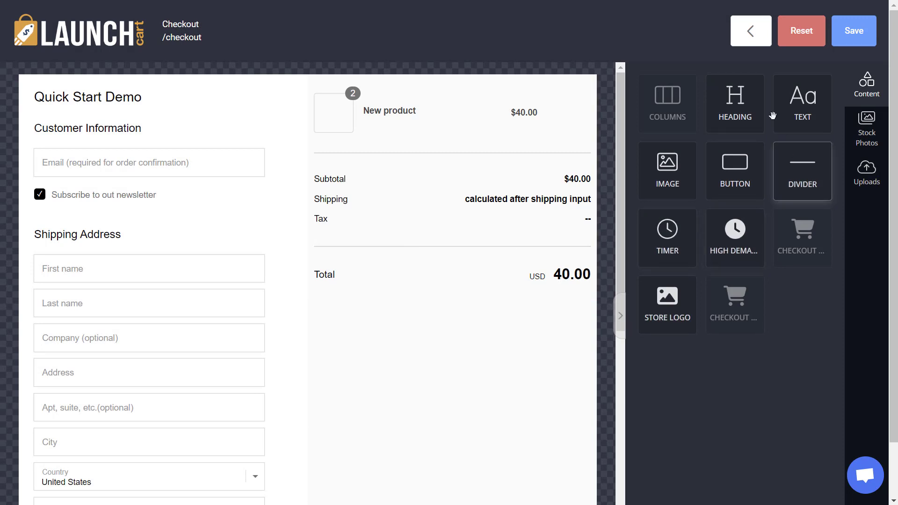
- Add a store logo block below the order total and review its settings
drag(691, 306, 479, 327)
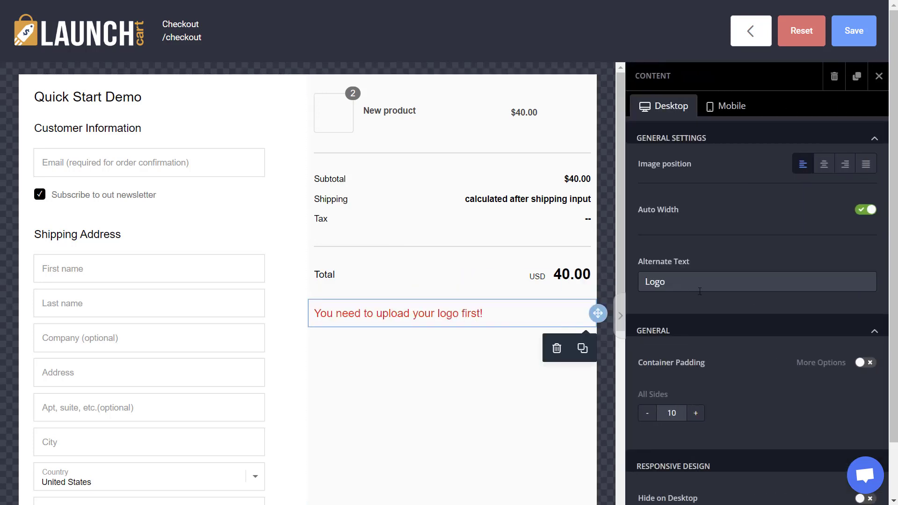
scroll(481, 371, down, 3)
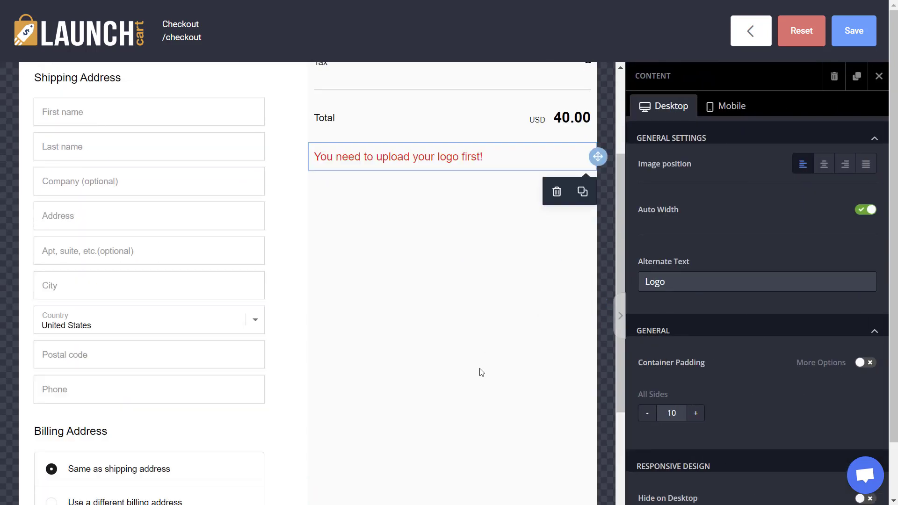
scroll(481, 373, up, 3)
- Close the store logo block's settings and delete the block from below the order total
click(882, 83)
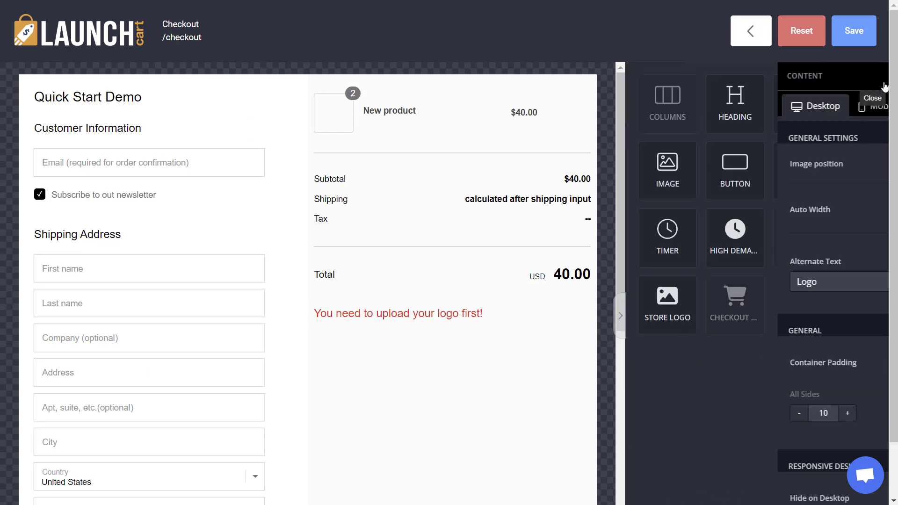
click(414, 327)
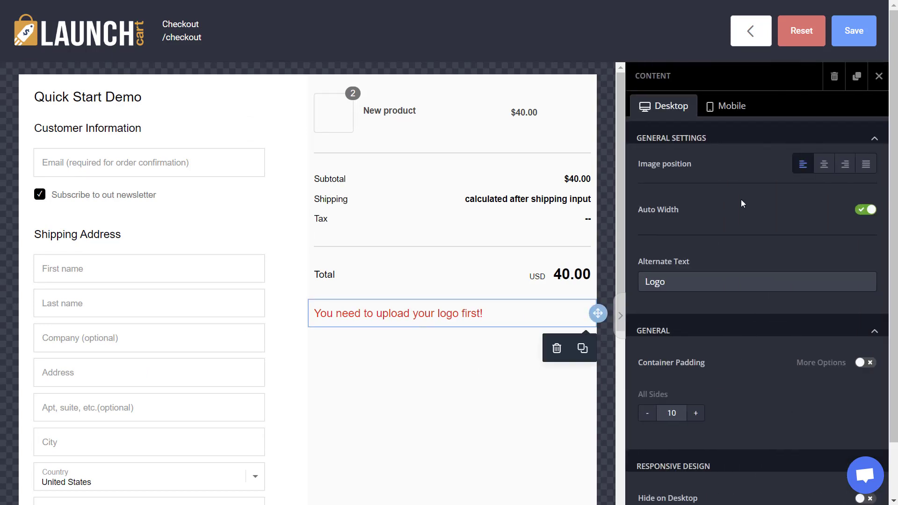
click(832, 75)
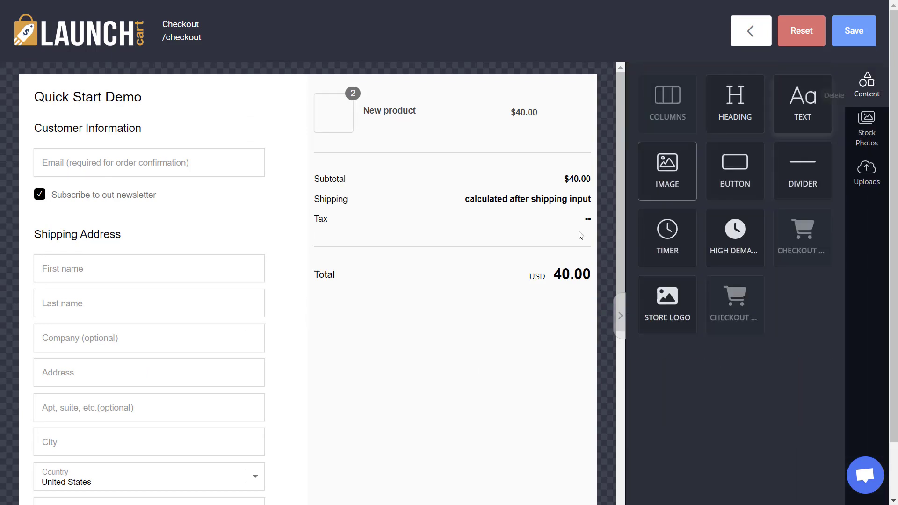
- Browse the stock photos and place the picture of the man working at a computer below the order total
click(872, 136)
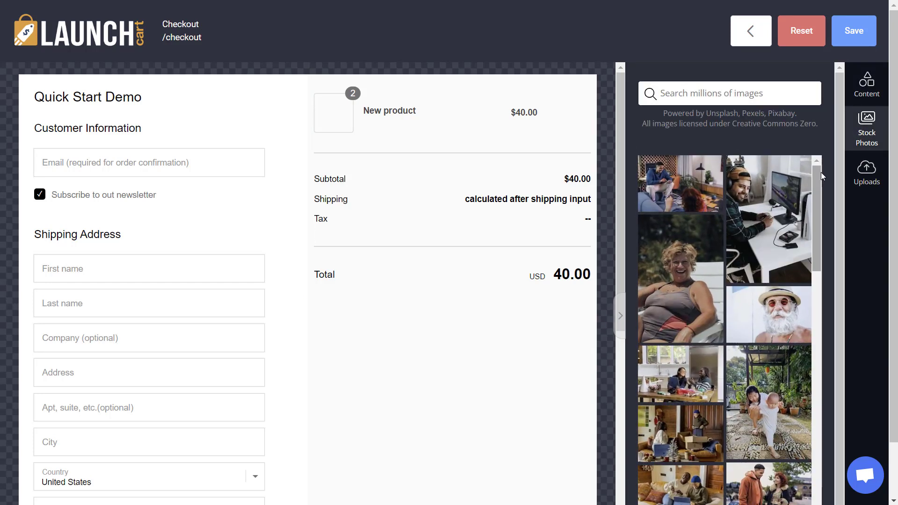
drag(818, 182, 787, 145)
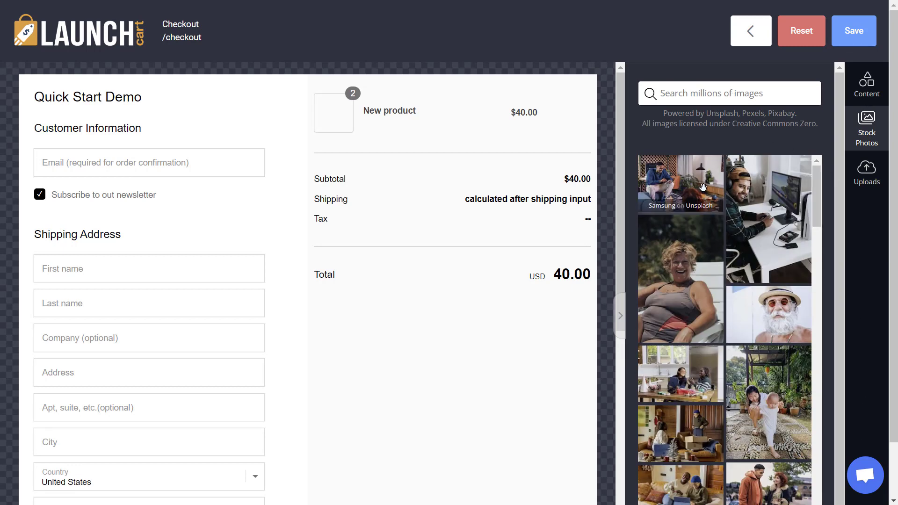
drag(772, 192, 415, 341)
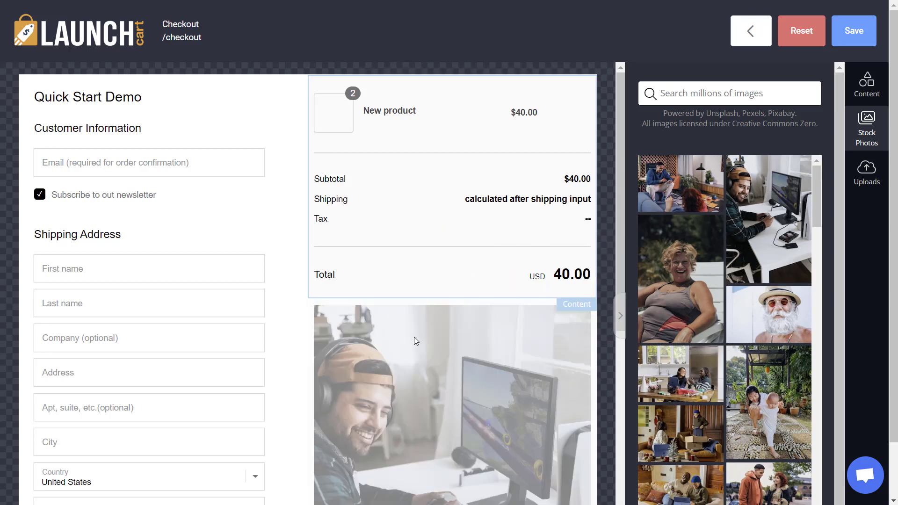
- Turn off auto width for the stock photo and reduce its width to 65%
click(451, 333)
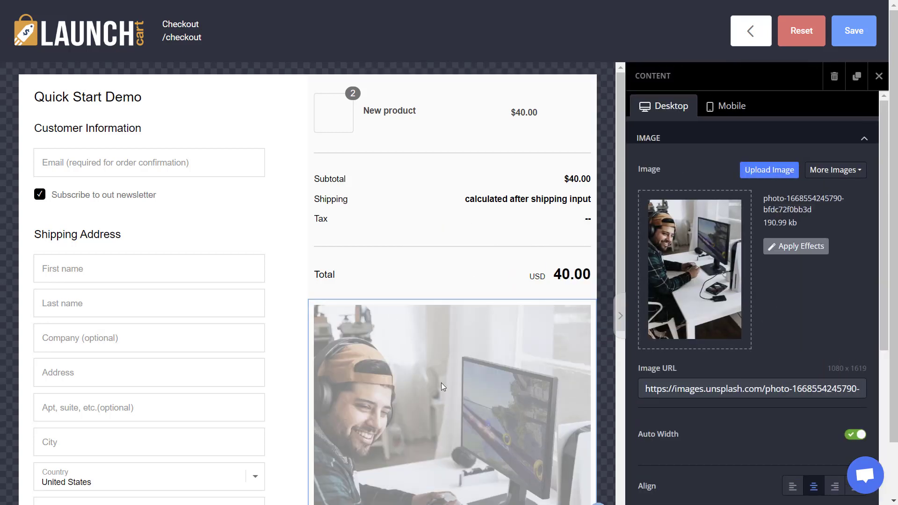
scroll(849, 360, down, 4)
click(855, 248)
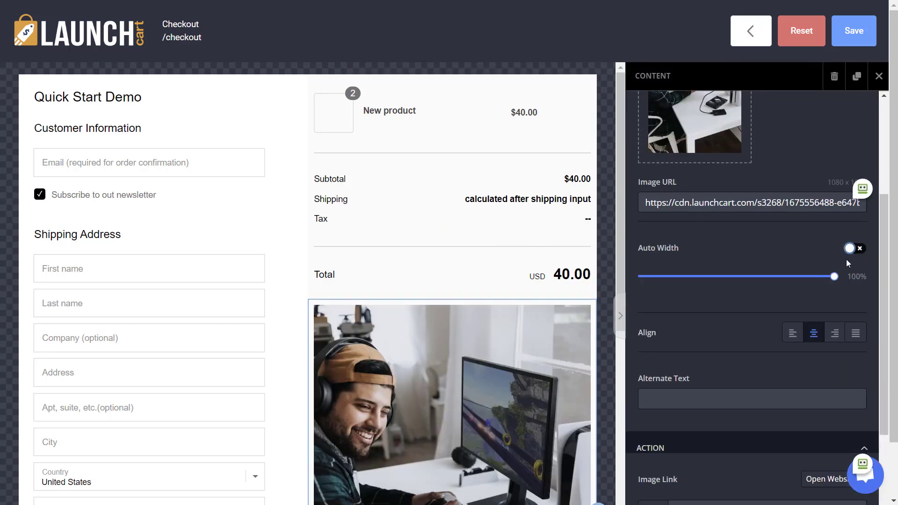
drag(842, 276, 766, 288)
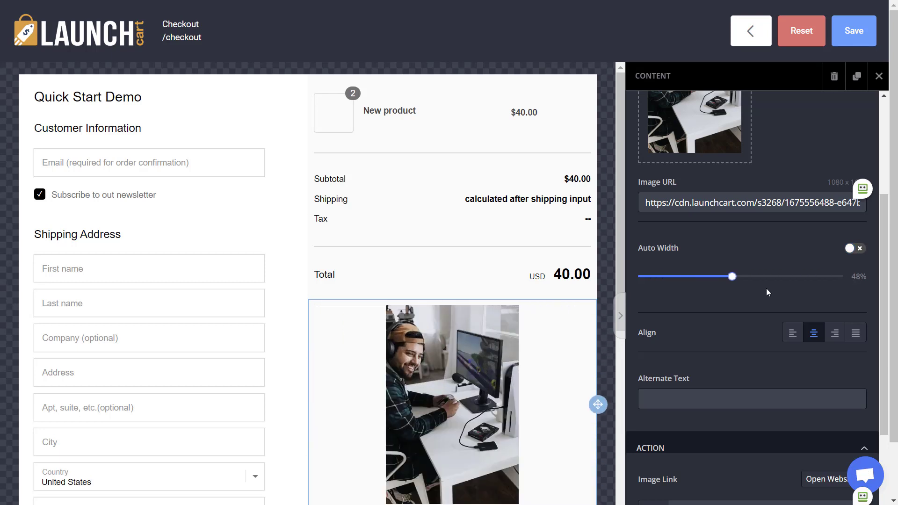
- Try the alignment options on the stock photo, leave it right-aligned, and review its link settings
click(793, 334)
click(814, 334)
click(835, 333)
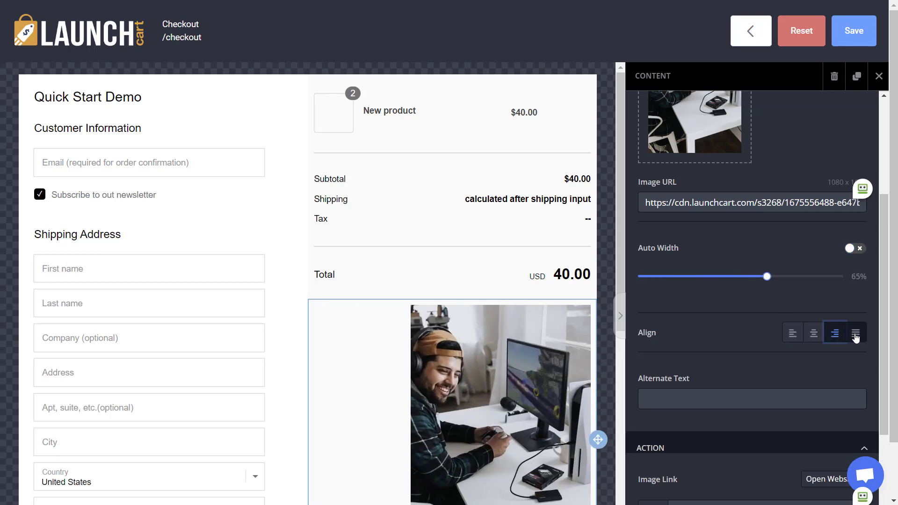
click(855, 334)
click(826, 339)
scroll(711, 382, down, 3)
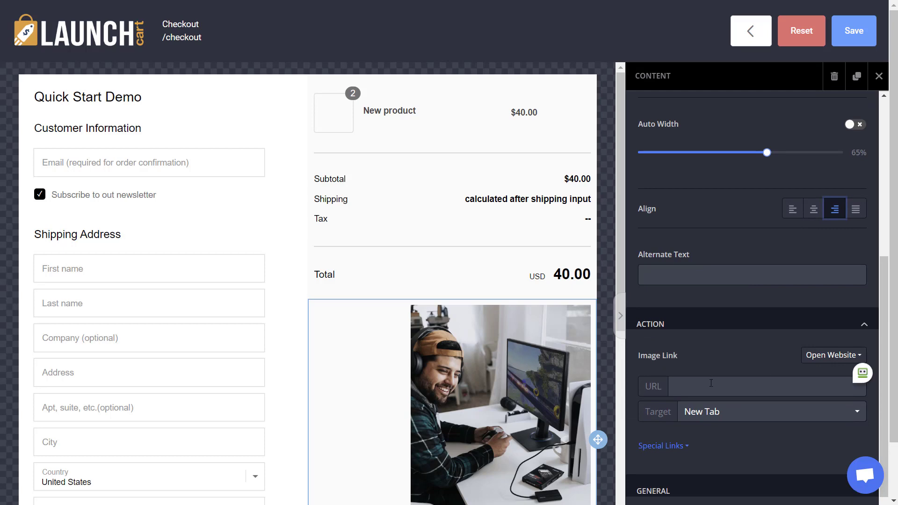
scroll(759, 299, up, 7)
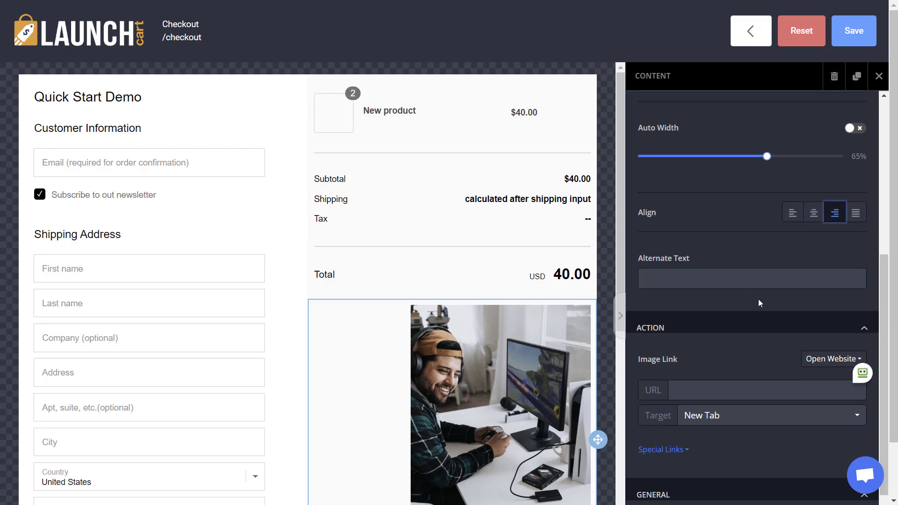
click(879, 76)
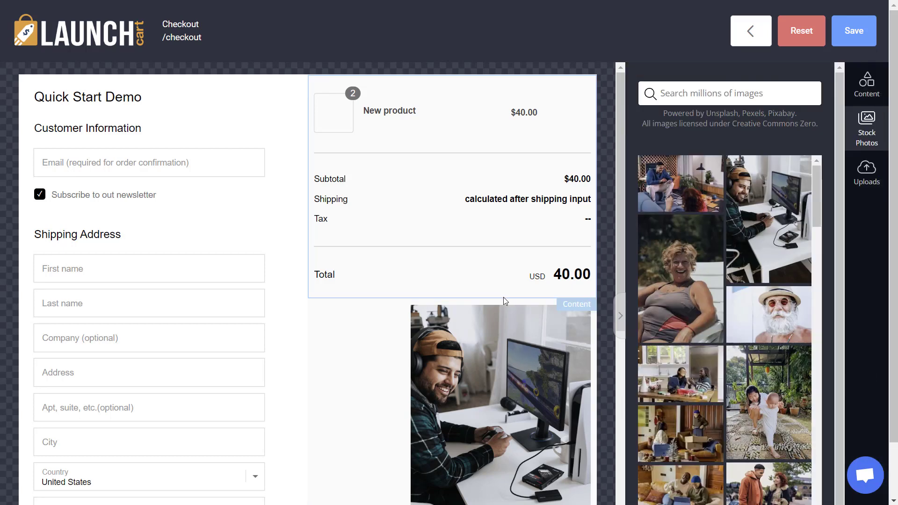
- View the uploaded images library and delete the stock photo from below the order total
click(866, 173)
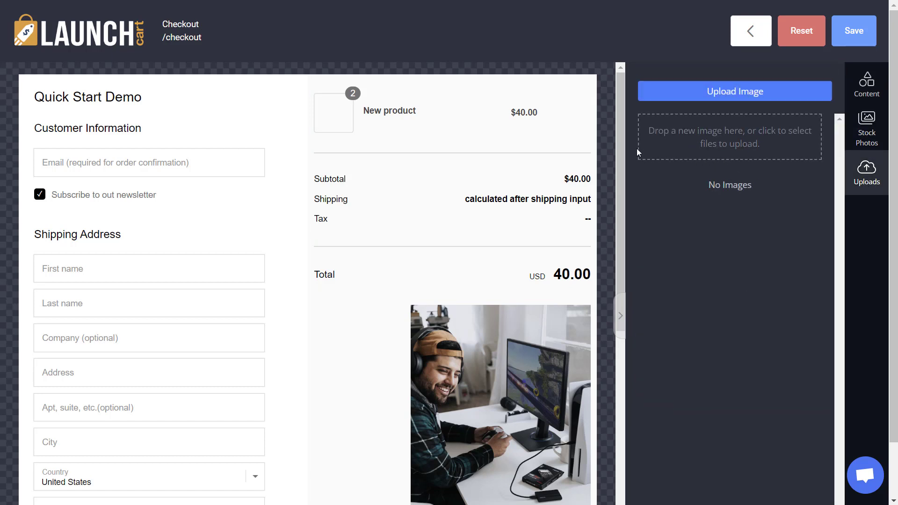
click(524, 327)
click(835, 76)
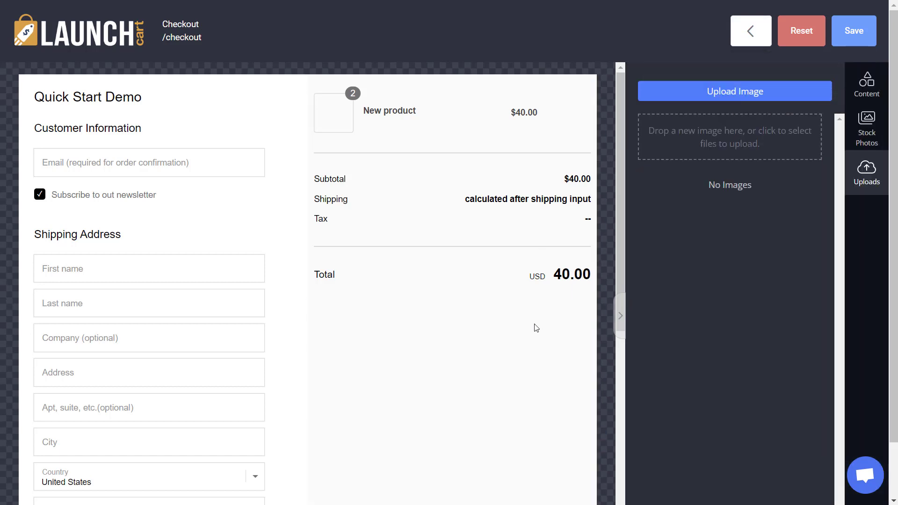